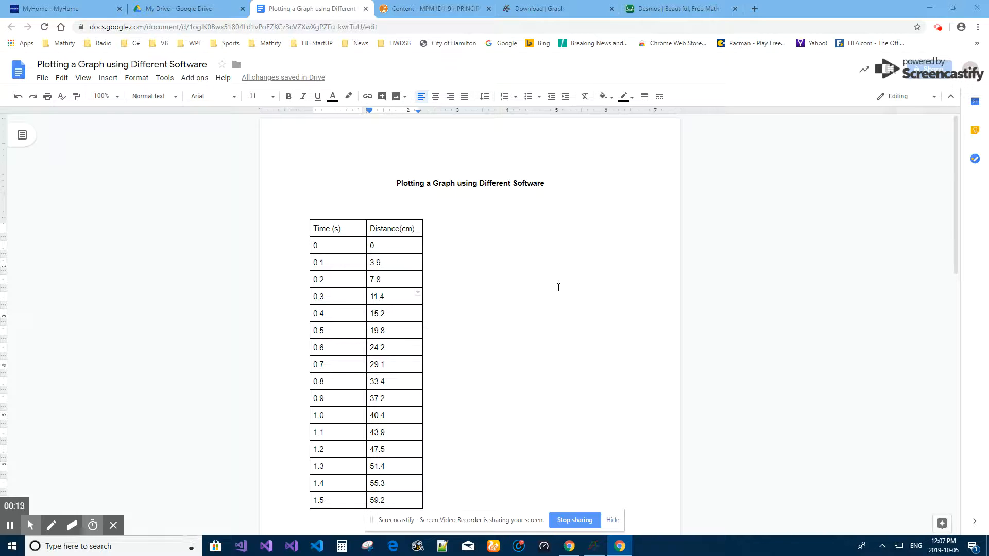
Switch to the Graph program, place its window beside the data table, and set the x-axis range from 0 to 1.5
click(595, 546)
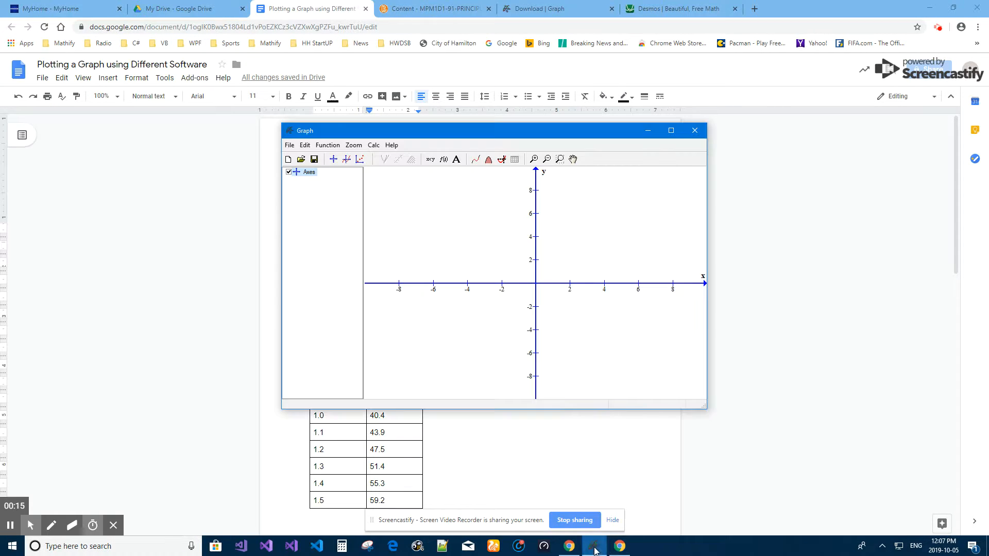
drag(465, 134, 638, 160)
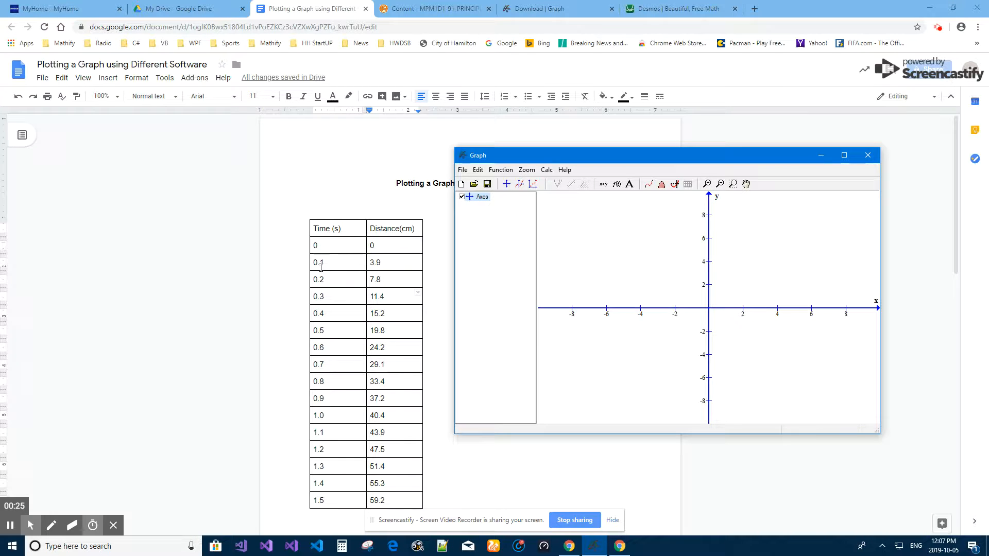
click(507, 187)
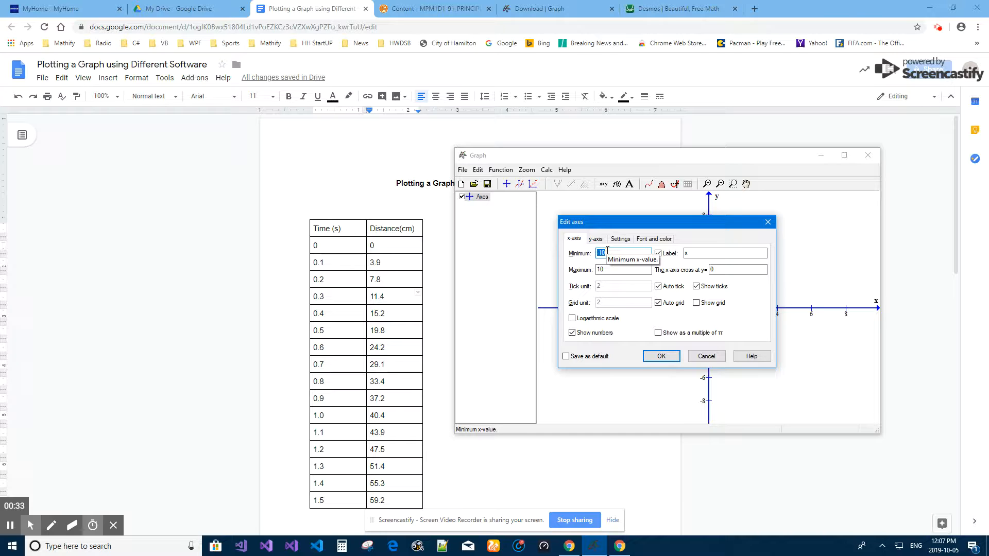
text(0)
key(Tab)
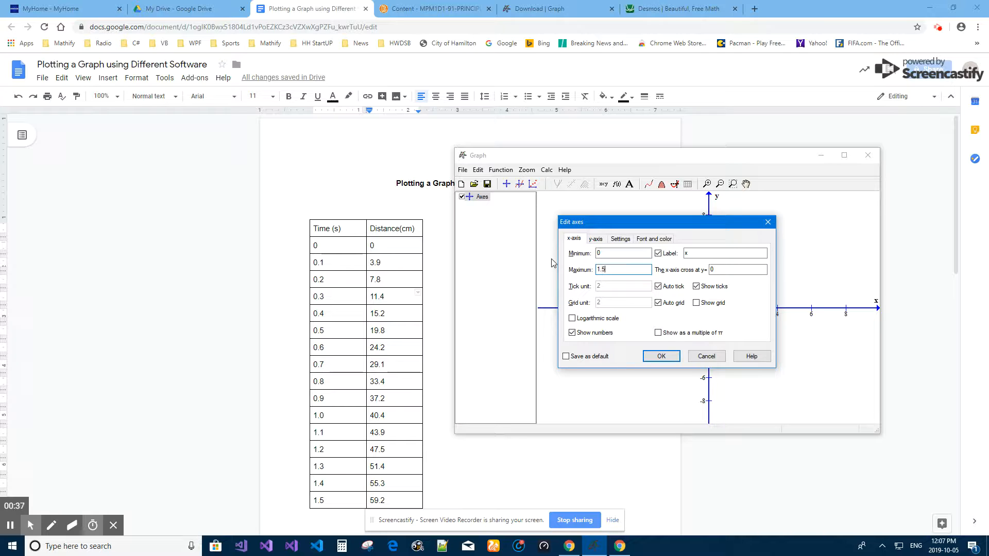
text(1.5)
Turn off automatic x-axis tick and grid units, set both units to 0.1, and show the x-axis grid
click(658, 287)
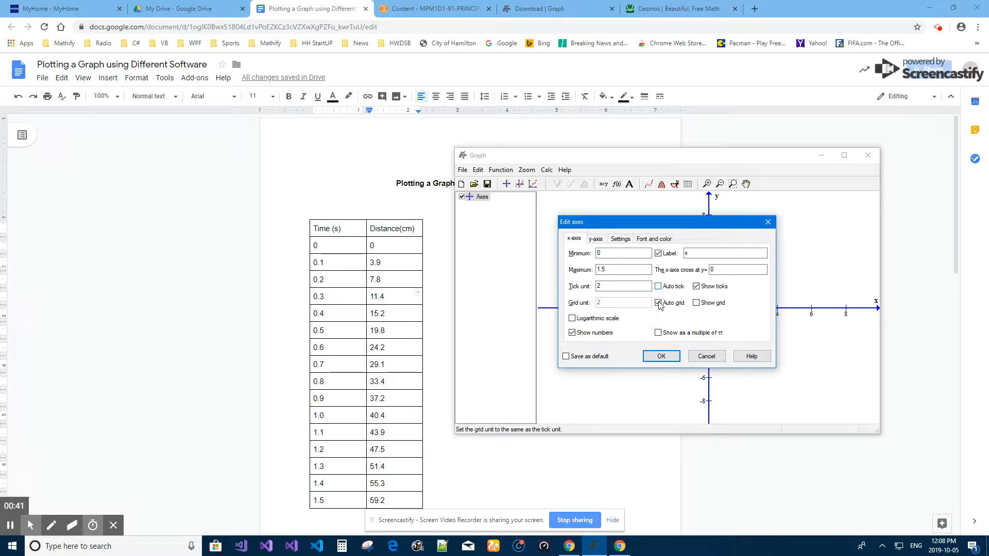
click(658, 302)
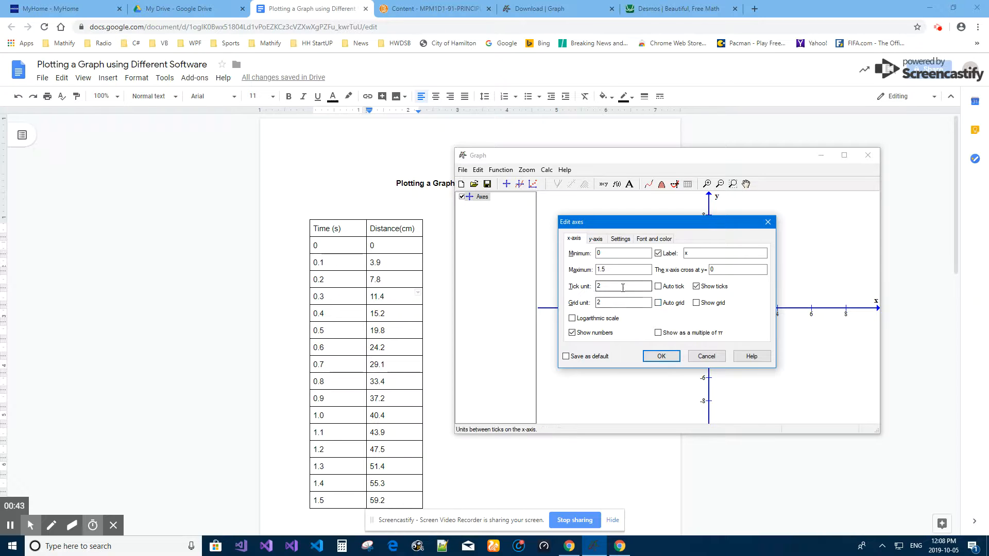
drag(622, 287, 567, 286)
text(0.1)
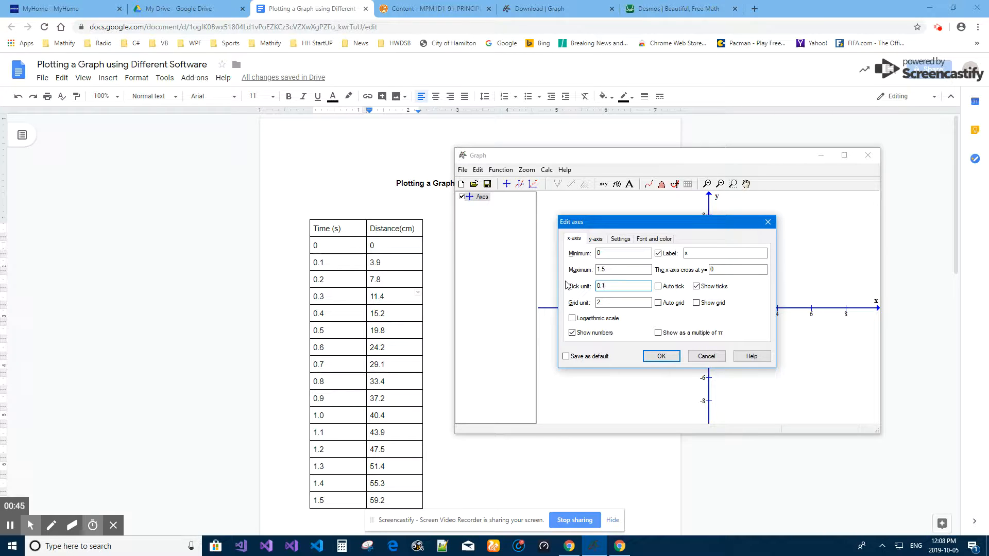
drag(611, 303, 585, 301)
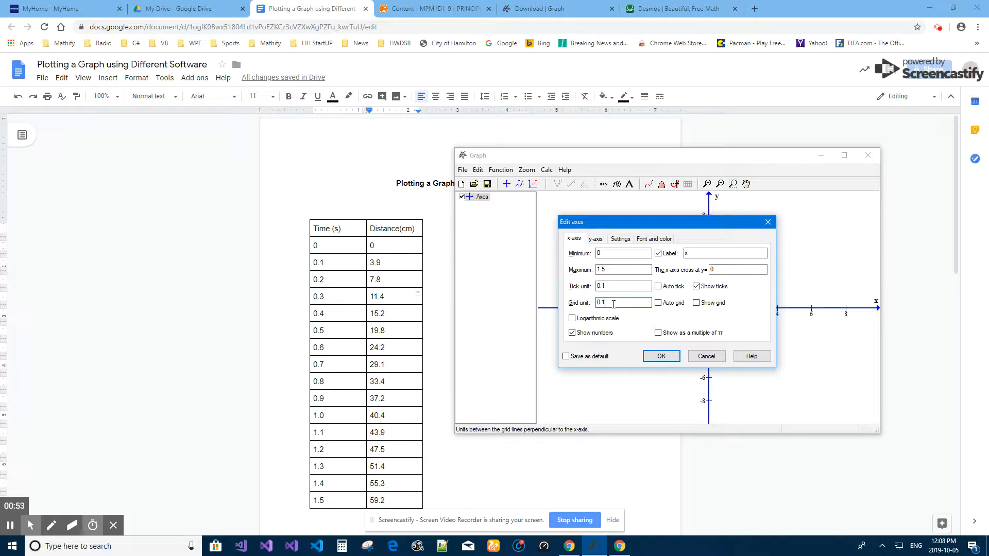
click(699, 304)
click(662, 357)
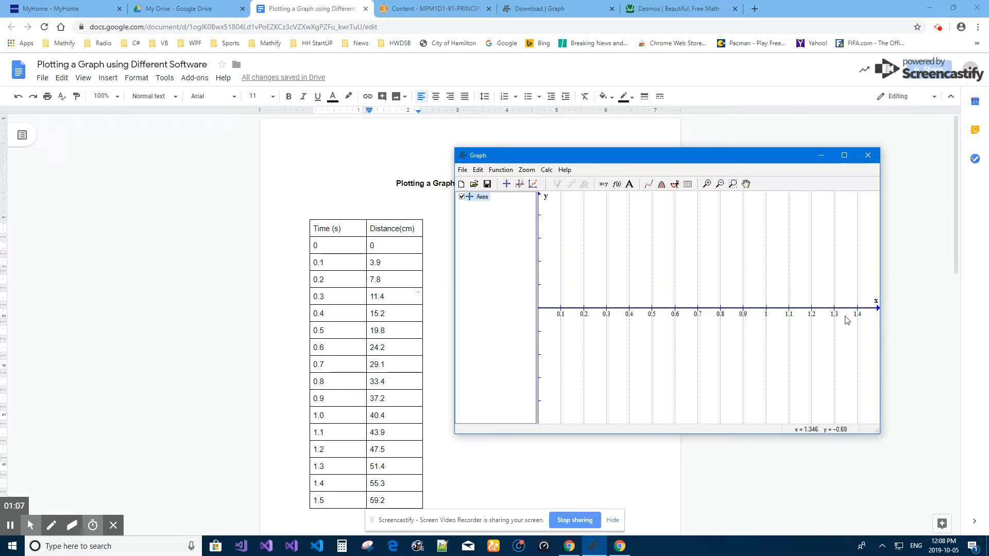
Change the x-axis range to a minimum of 0.1 and a maximum of 1.6
click(506, 184)
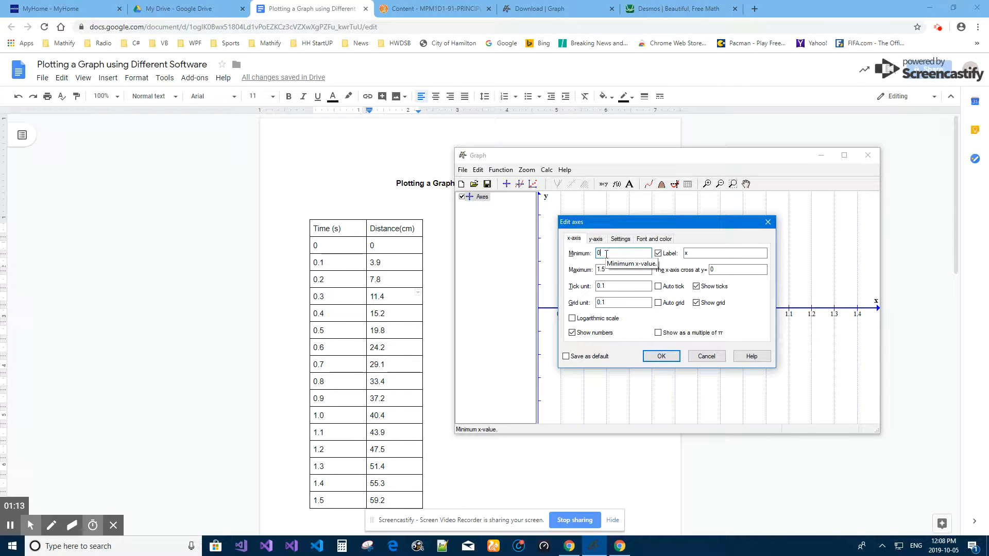
text(.1)
click(602, 271)
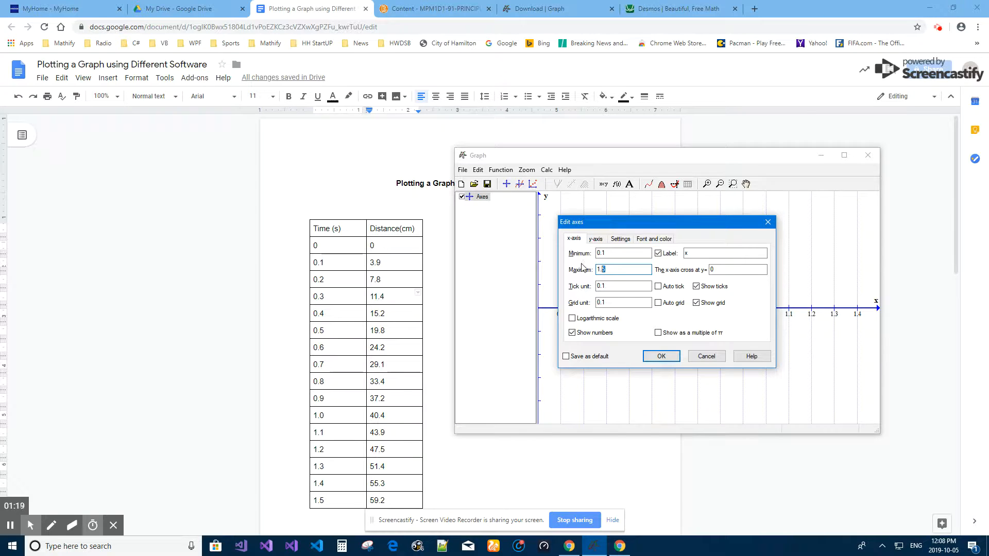
text(6)
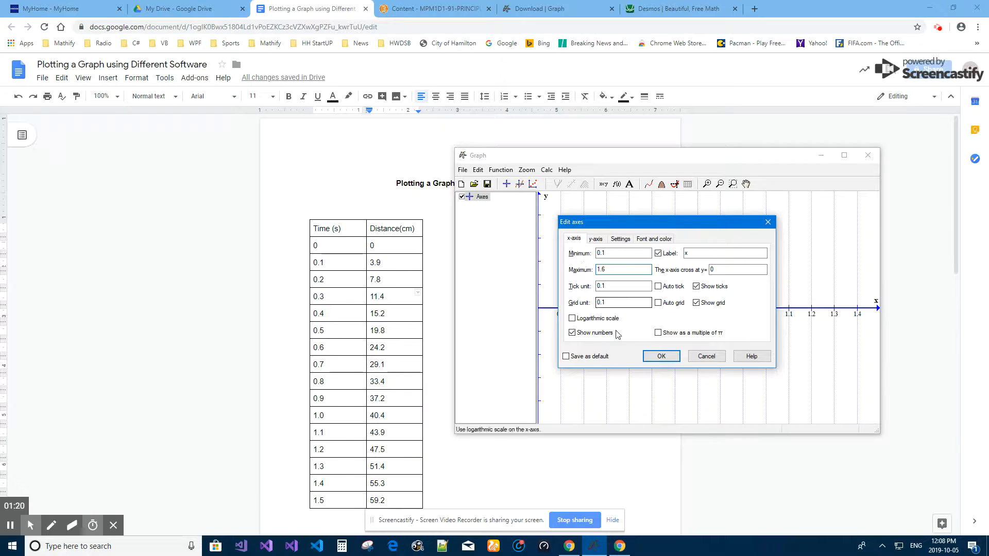
click(663, 357)
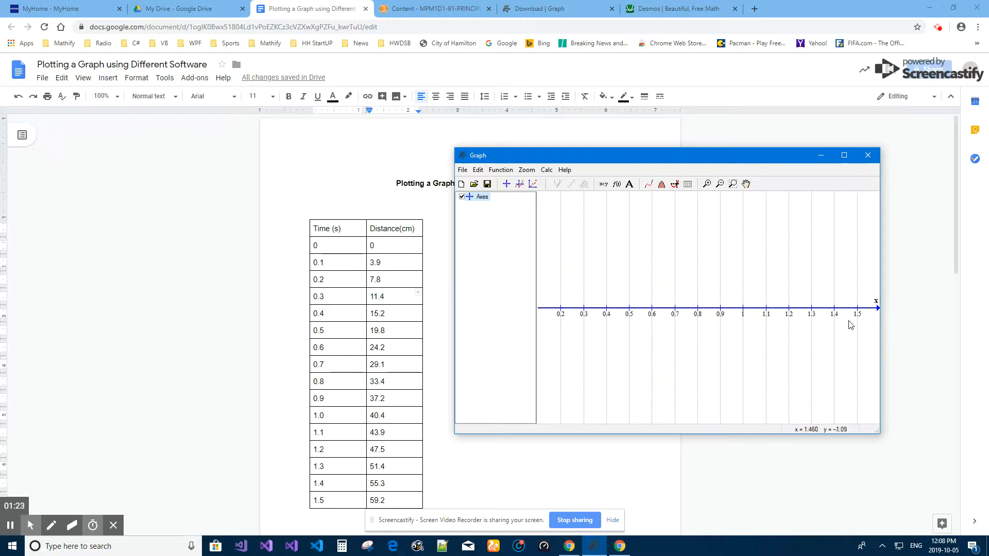
Set the x-axis minimum to -0.1 and apply the change to the graph
click(508, 186)
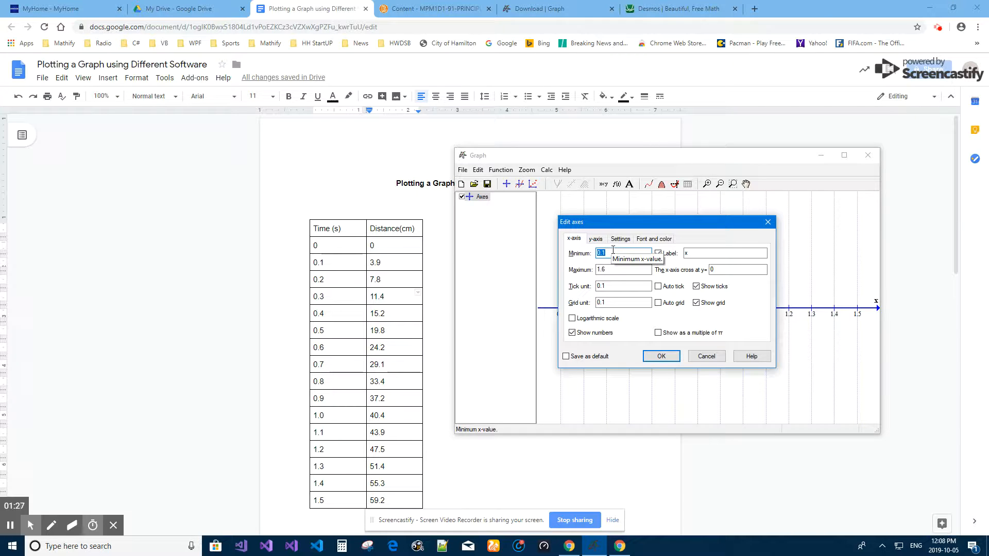
text(-)
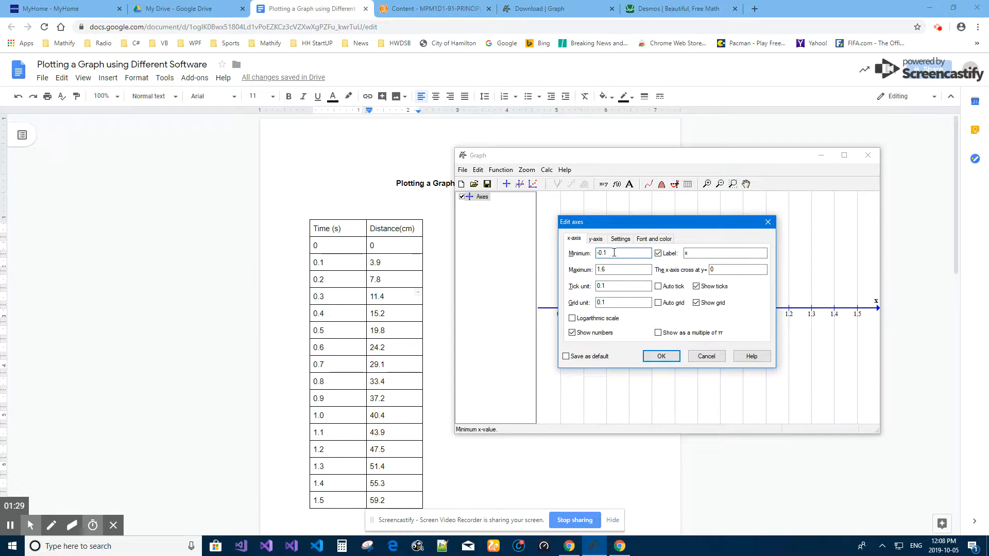
click(660, 357)
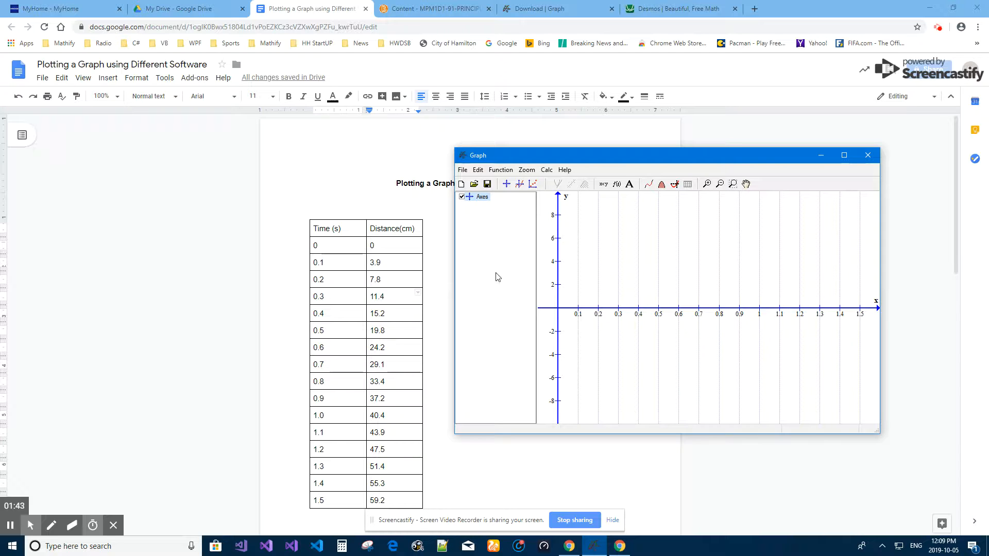
Set the y-axis range to a minimum of 0 and a maximum of 60
click(506, 185)
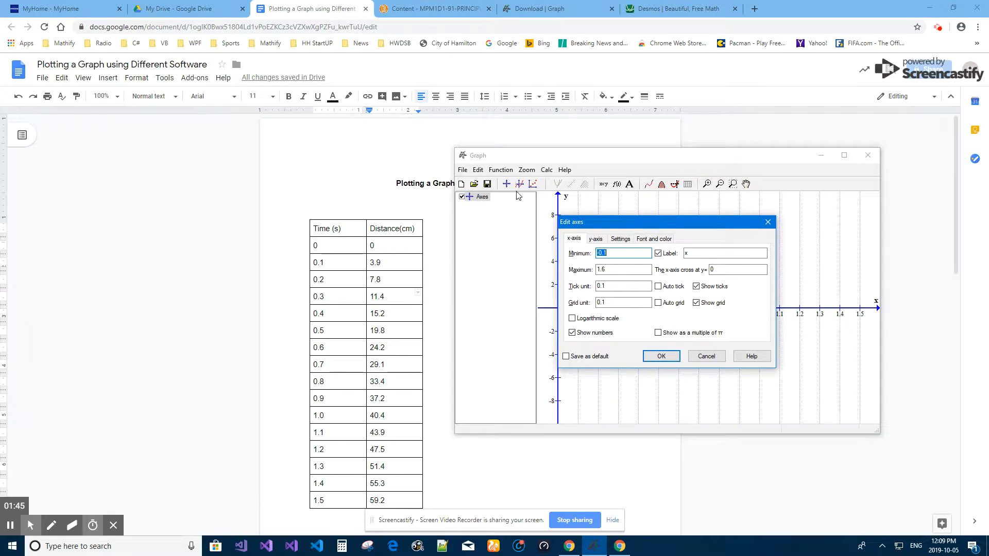
click(597, 240)
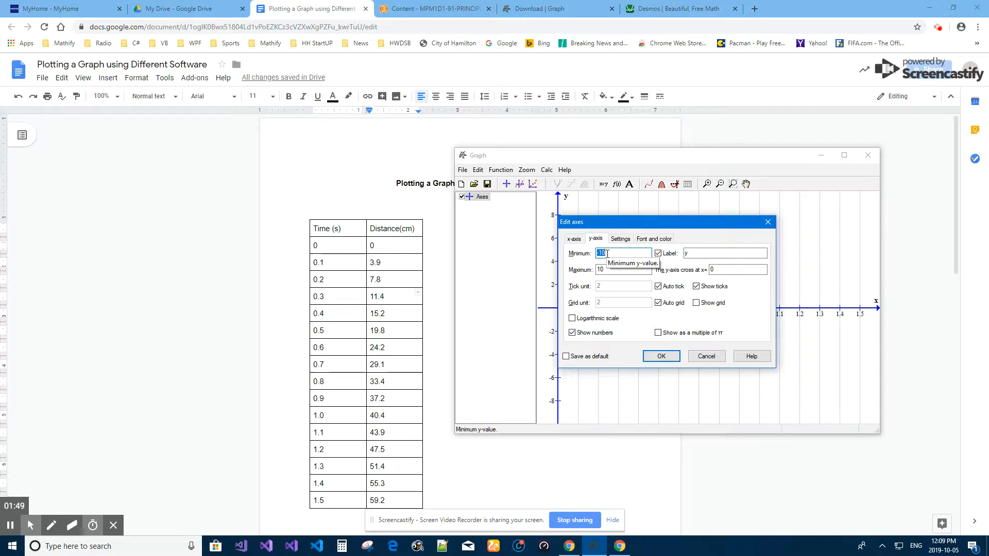
text(0)
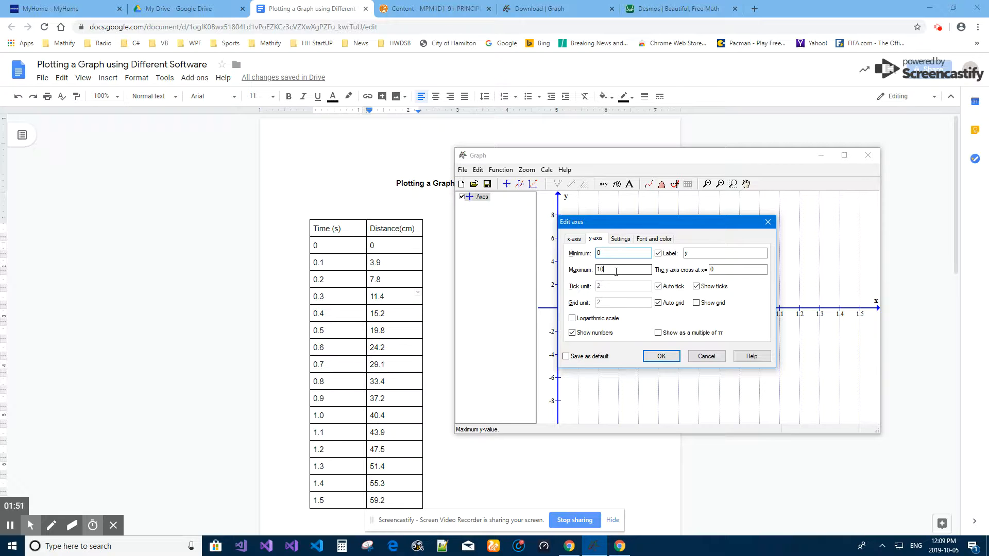
double_click(594, 269)
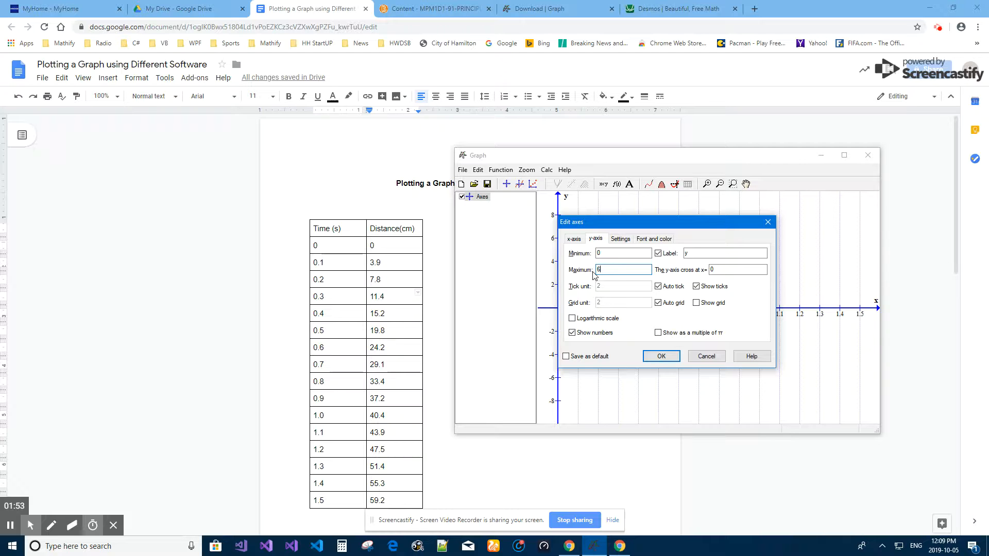
click(665, 357)
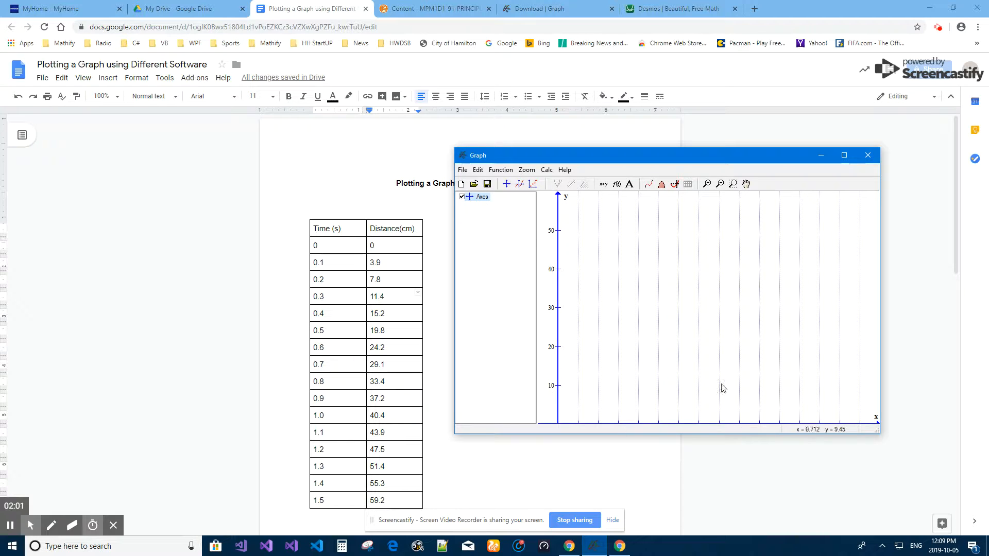
Show the y-axis grid and turn off its automatic tick and grid units
click(506, 184)
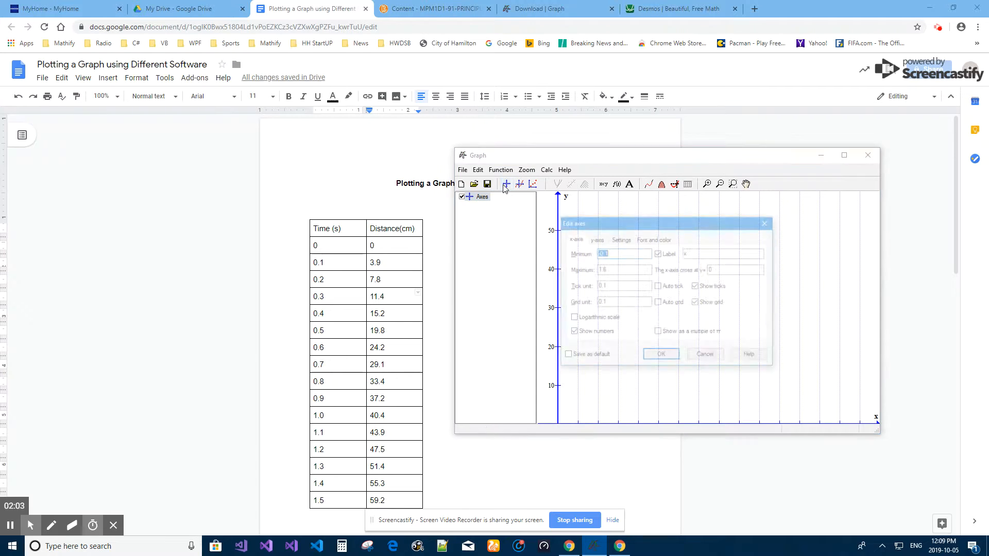
click(596, 239)
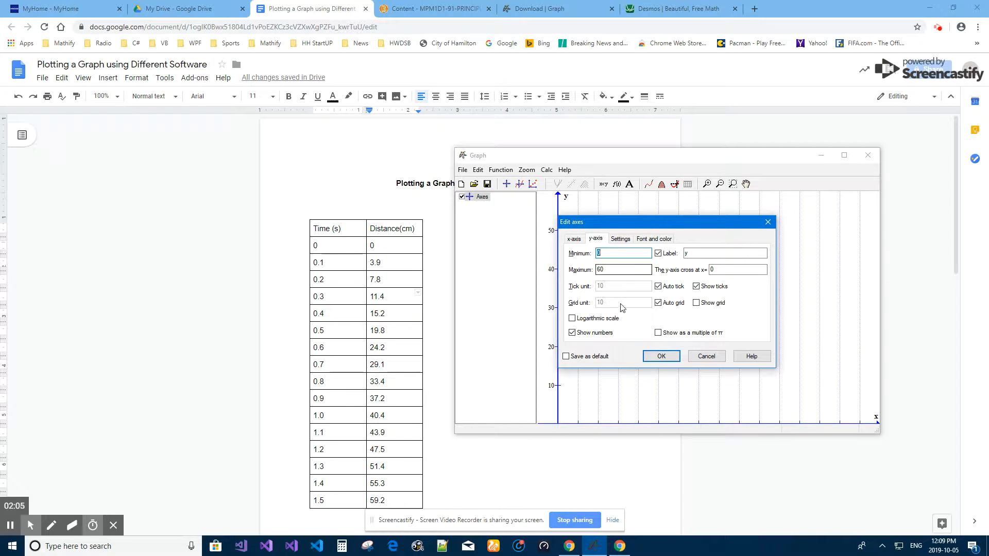
click(696, 304)
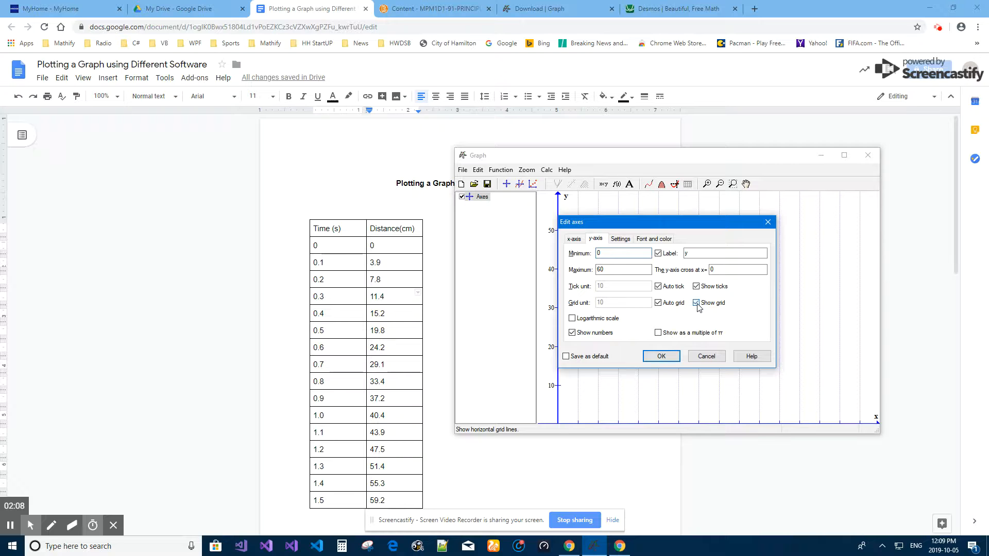
click(658, 303)
click(659, 287)
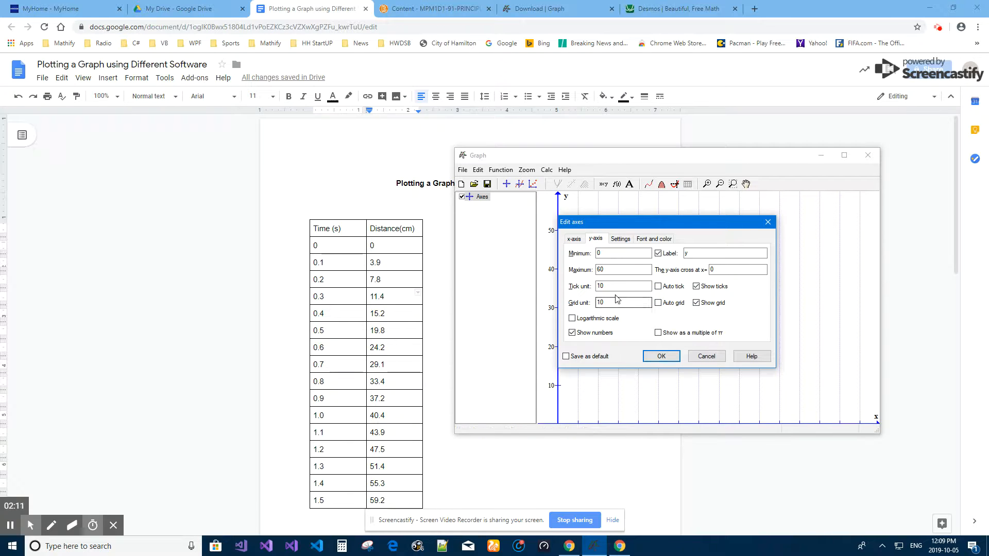
Set the y-axis maximum to 65 and both its tick unit and grid unit to 2
click(603, 269)
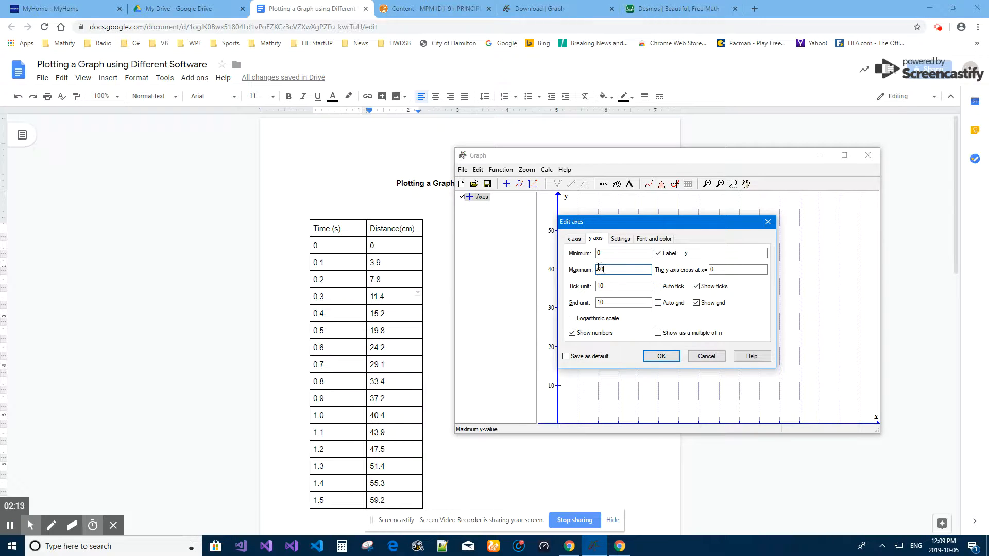
double_click(598, 268)
key(BackSpace)
text(65)
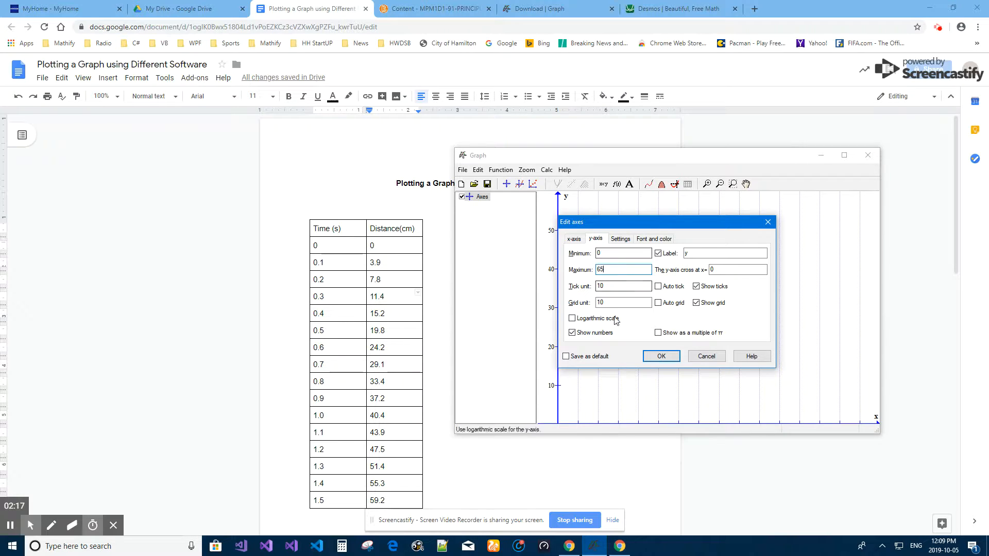
double_click(598, 286)
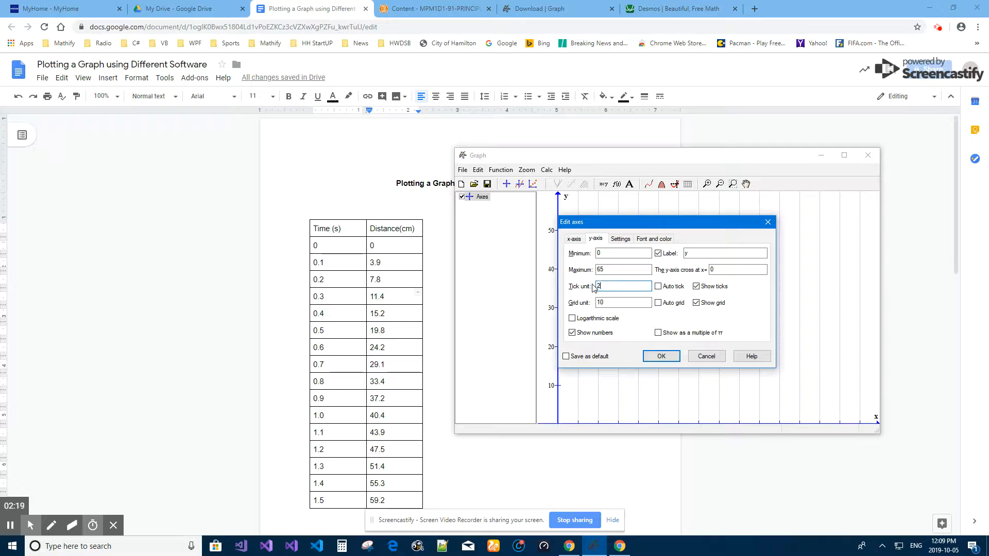
drag(611, 303, 594, 302)
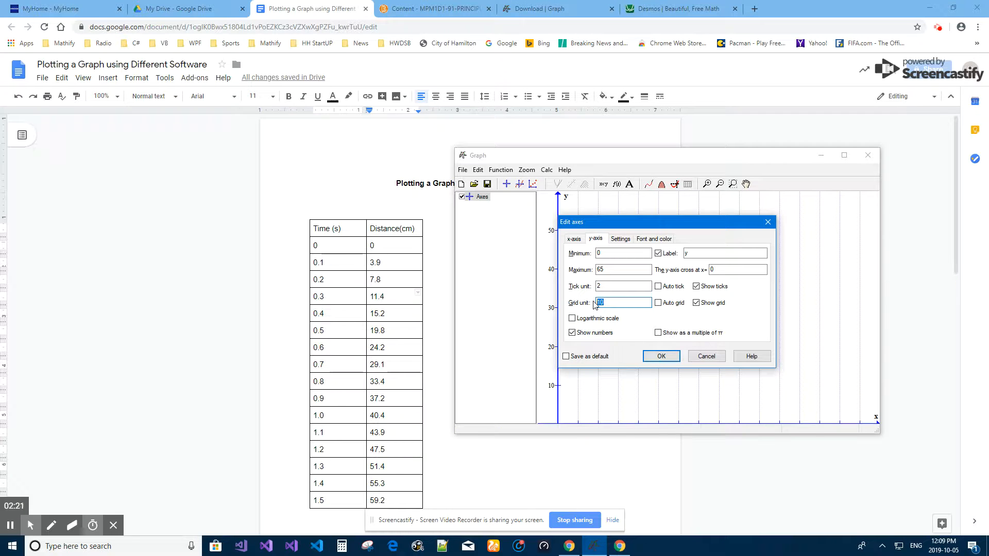
text(2)
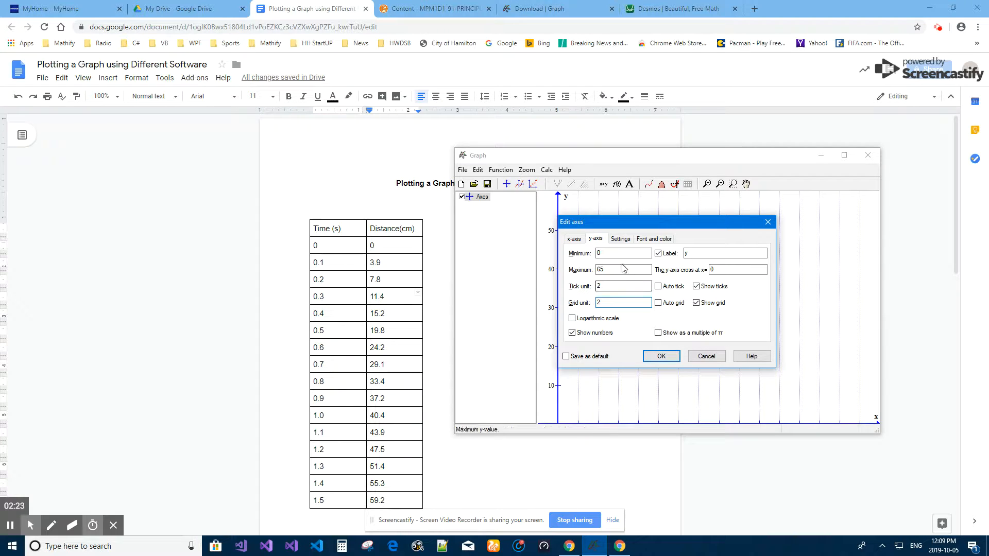
Set the y-axis minimum to -5 and apply the y-axis changes to the graph
drag(616, 255, 593, 254)
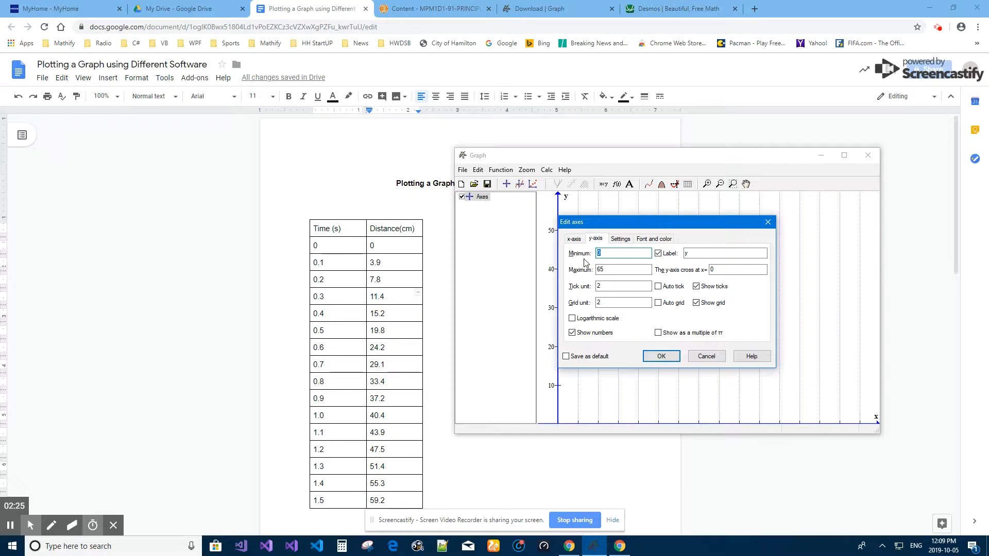
text(-5)
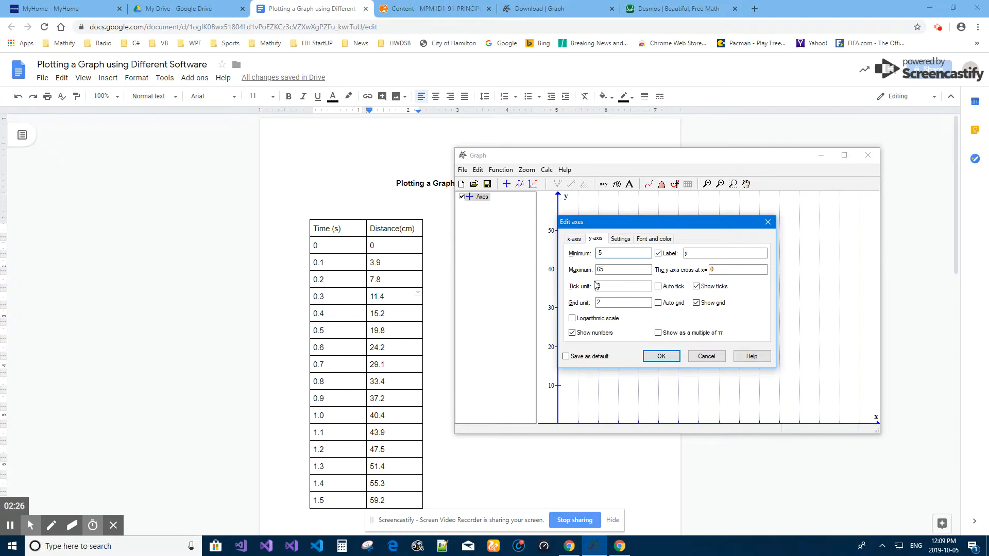
click(668, 358)
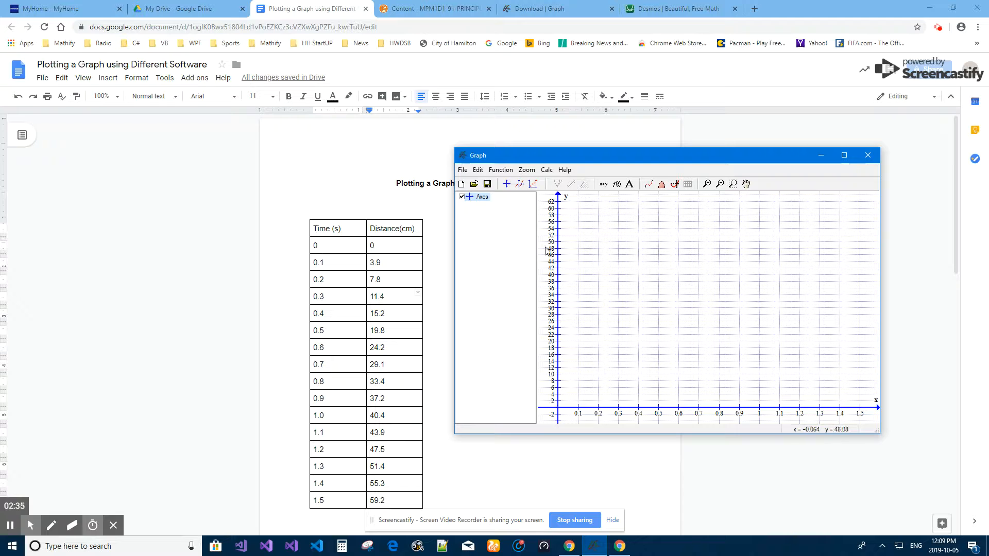
Set the y-axis tick unit to 10 and apply it to the graph
click(506, 184)
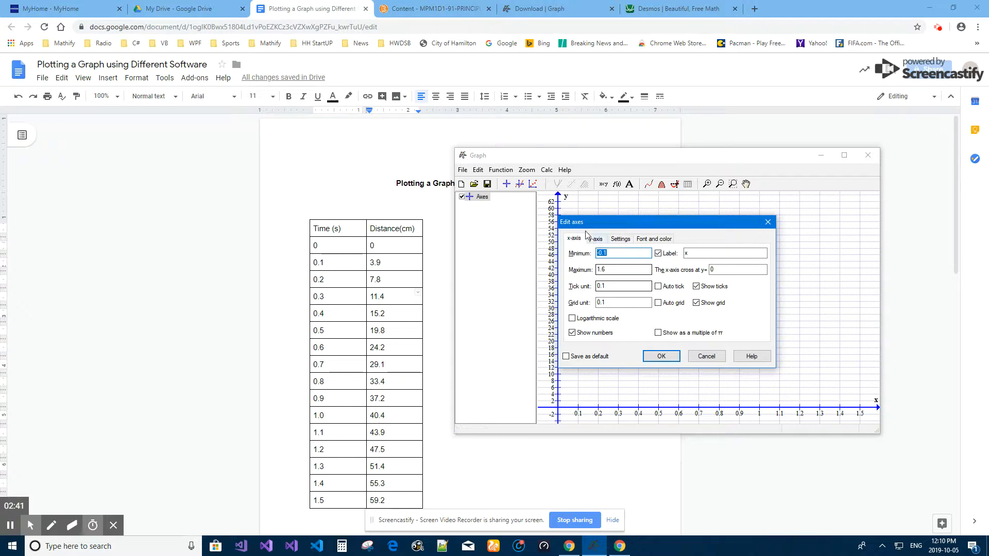
key(ctrl+Tab)
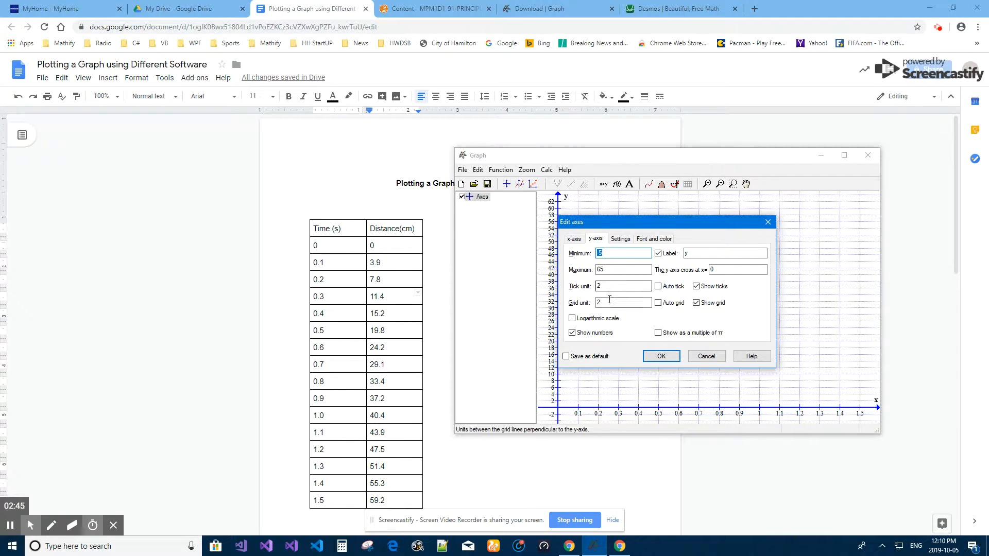
drag(604, 286, 596, 287)
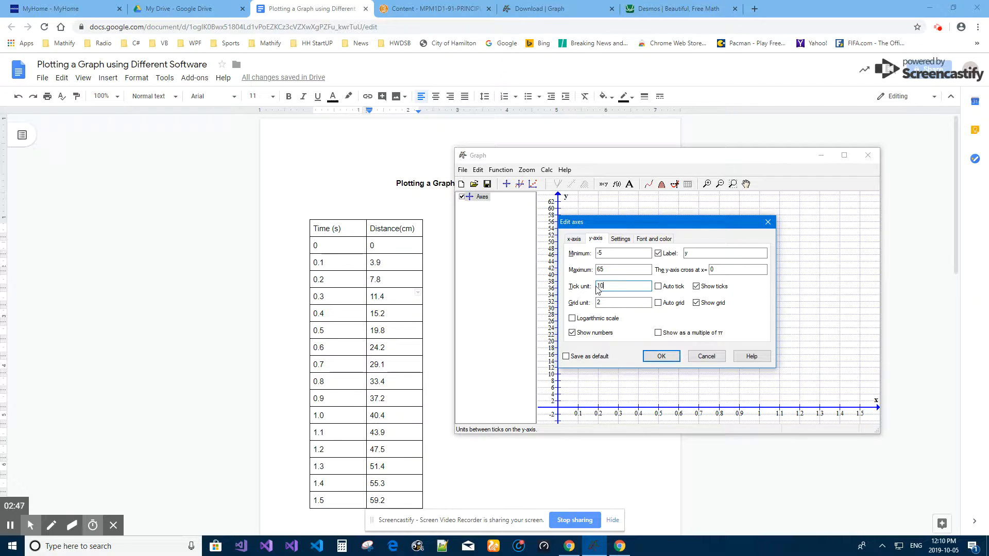
click(661, 356)
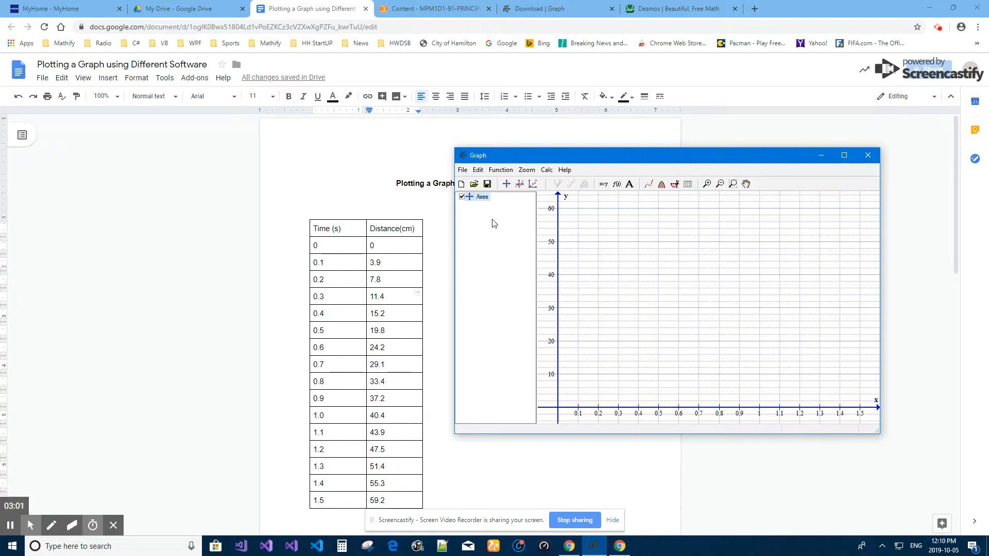
Start a new point series and enter the table's time and distance pairs, from 0, 0 through 1.5, 59.2
click(534, 186)
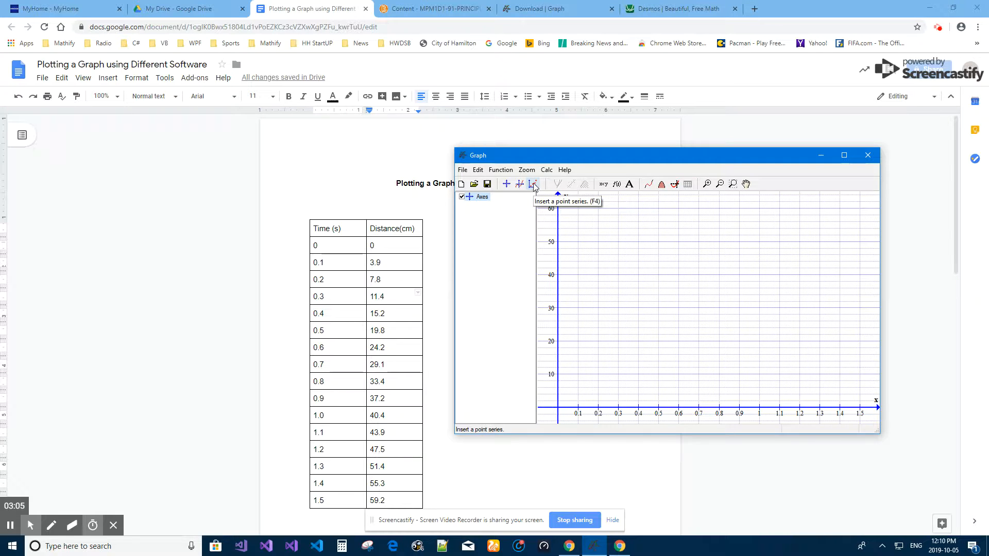
click(534, 186)
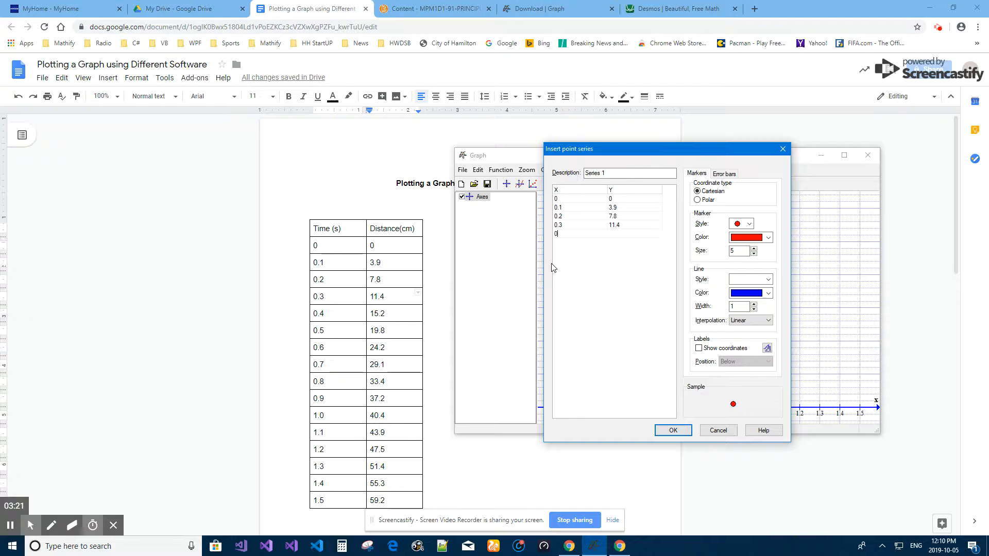
text(15.2)
key(Return)
text(0.)
key(BackSpace)
click(553, 268)
text(4)
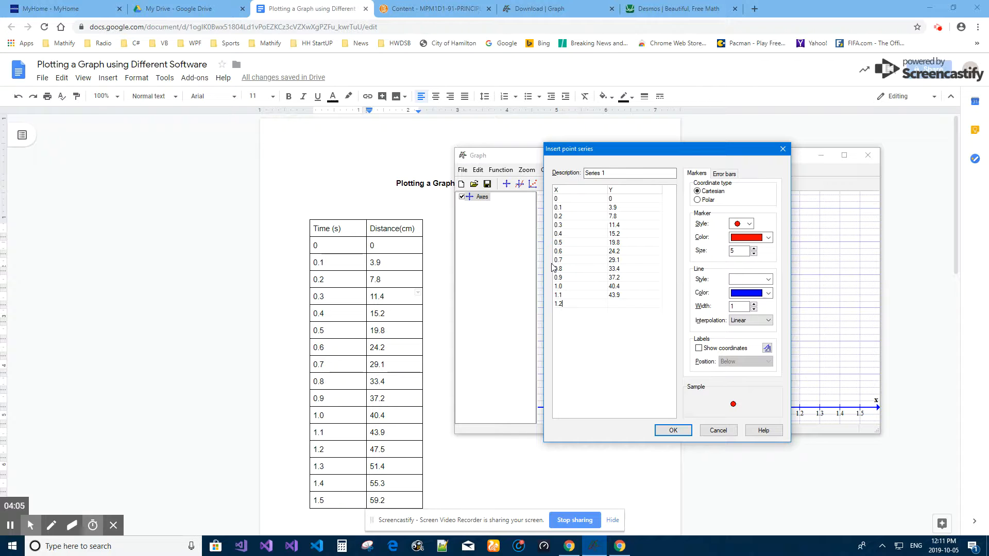
text(47.5)
Keep the red circle marker style, raise the marker size by two steps, and insert the point series
click(751, 222)
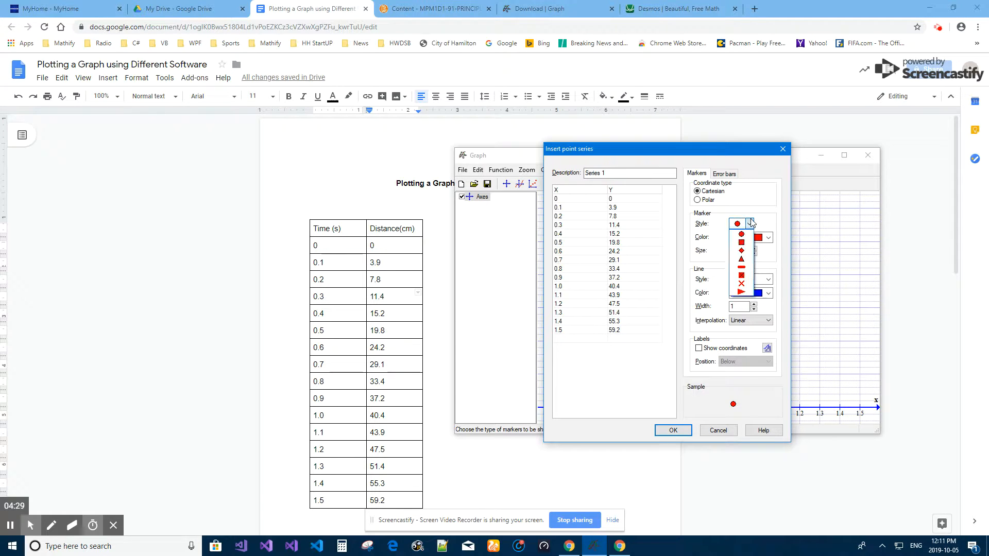
click(744, 235)
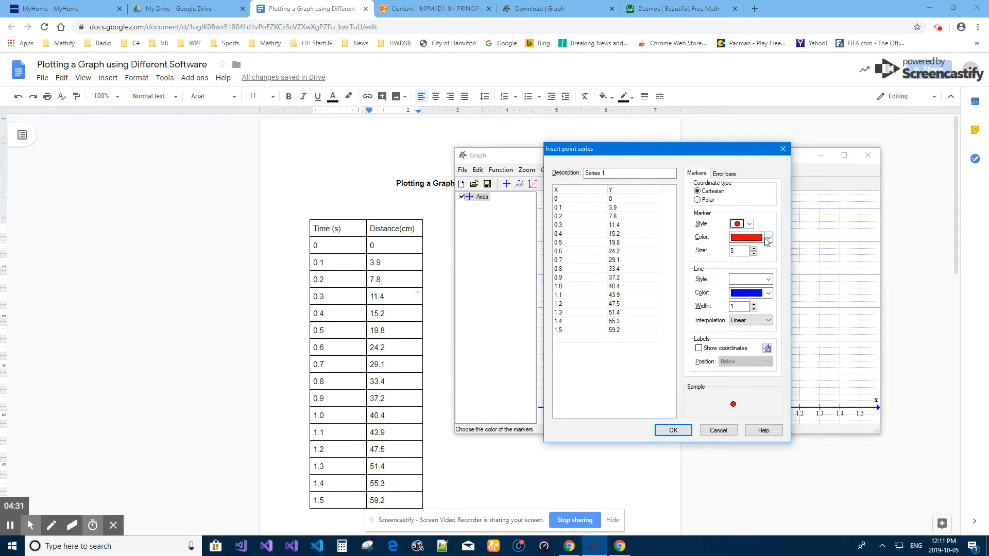
click(766, 238)
click(766, 238)
click(765, 239)
click(766, 239)
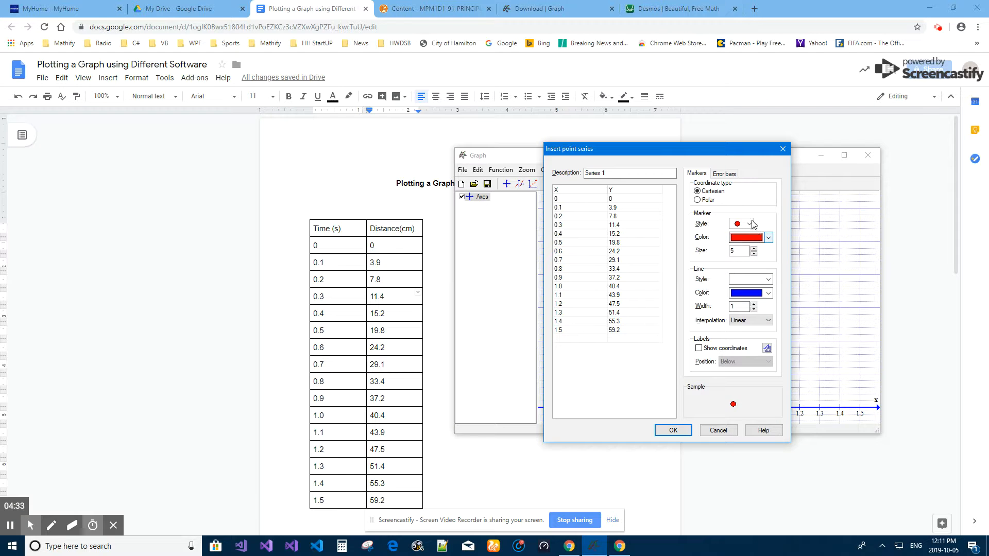
click(751, 223)
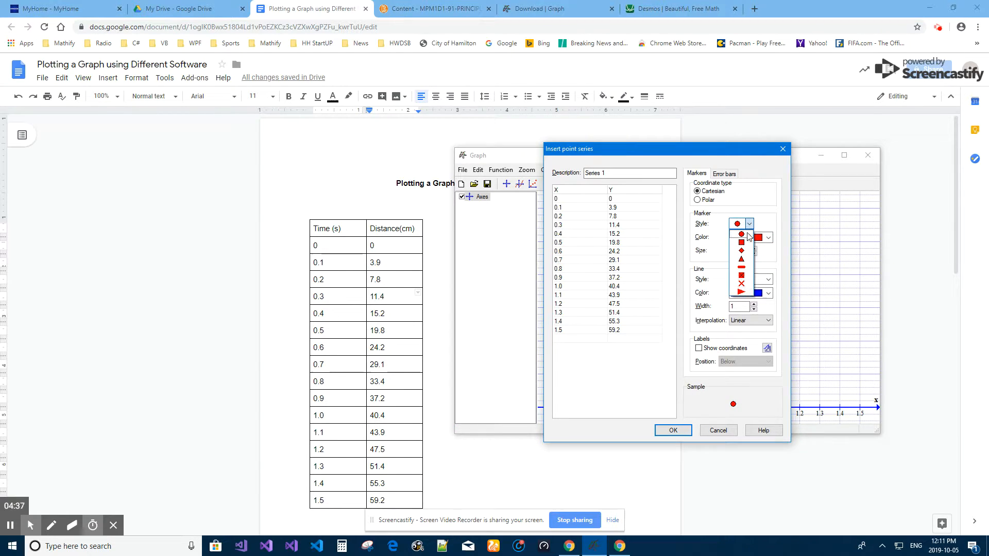
click(772, 258)
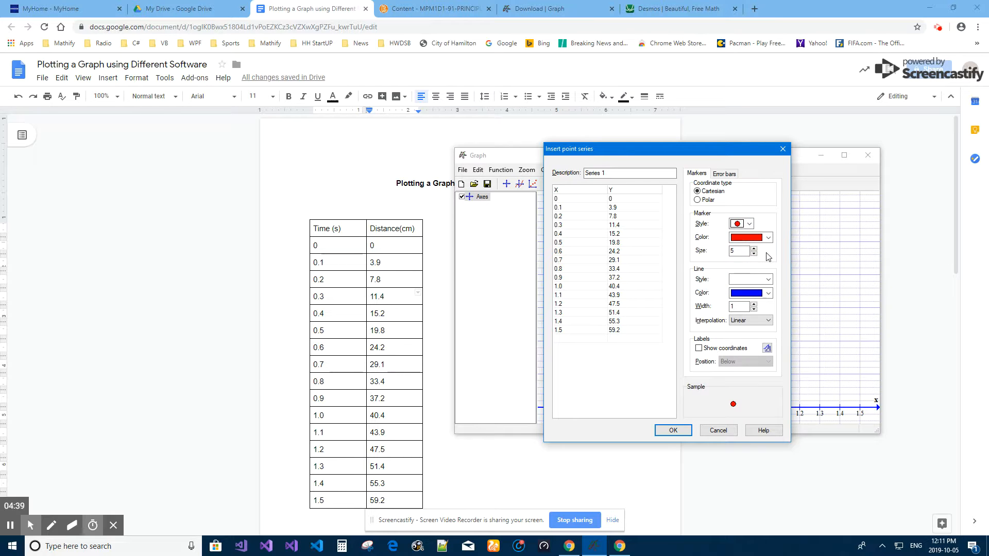
click(754, 248)
click(754, 248)
click(675, 431)
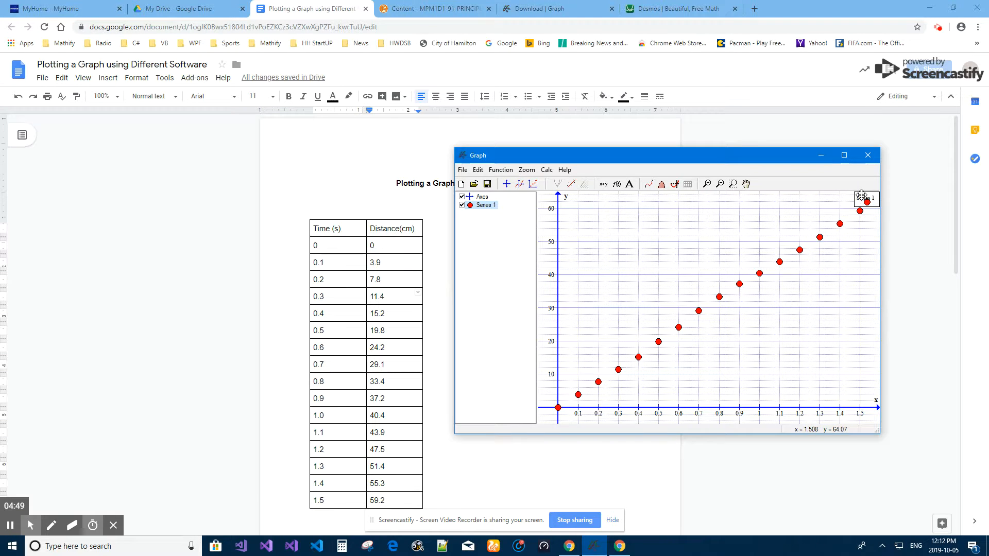
Move the series legend off the plot area and lower the y-axis minimum to leave more room below the x-axis
drag(860, 194, 523, 283)
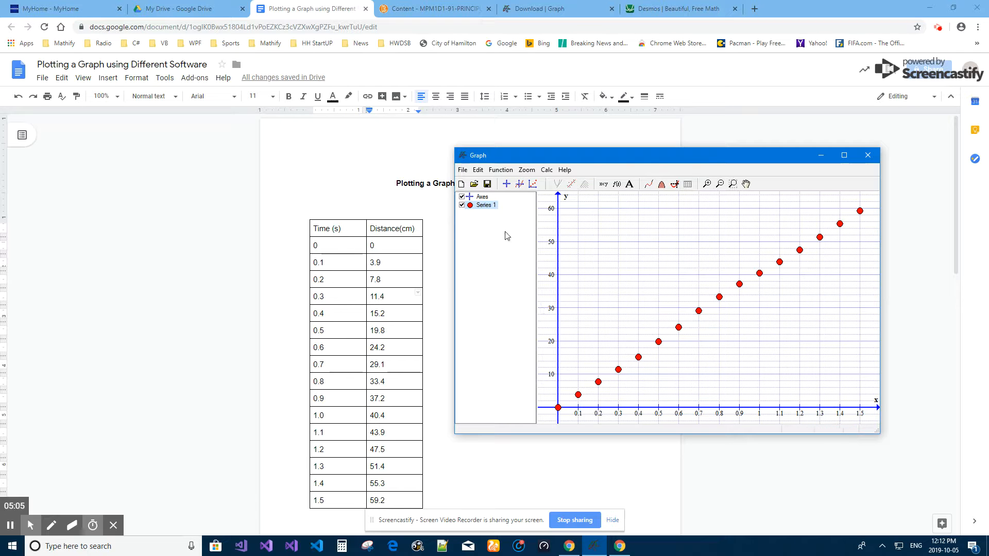
click(507, 184)
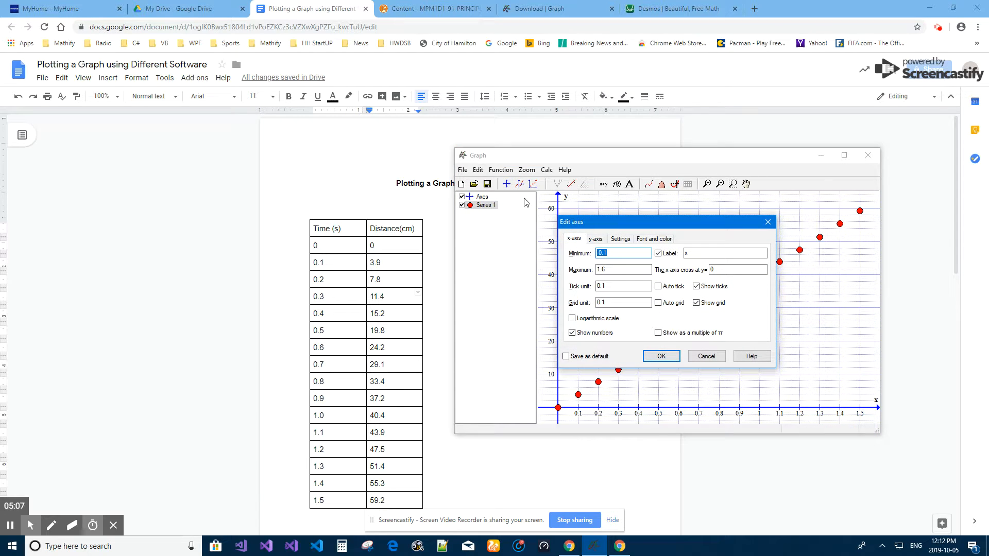
click(608, 254)
click(595, 238)
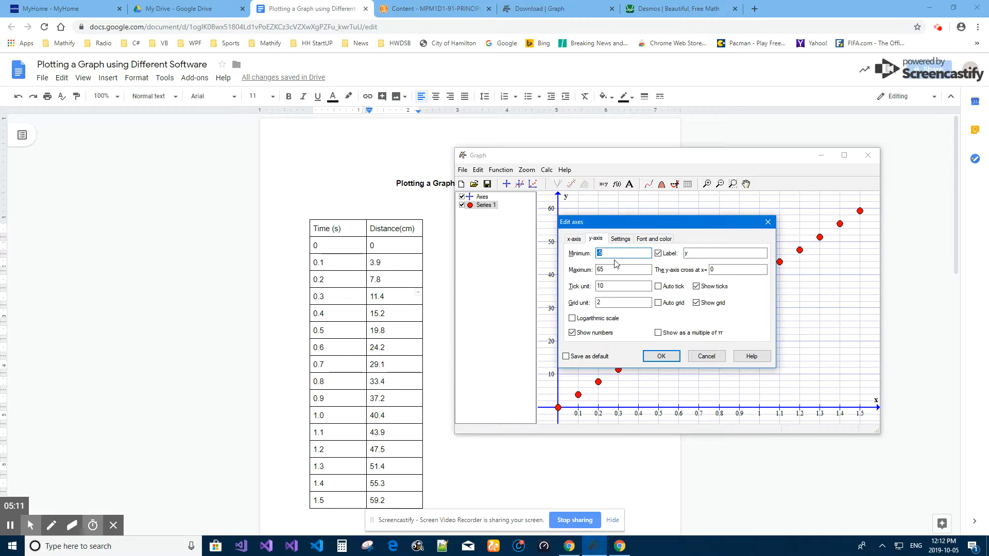
click(608, 252)
double_click(600, 255)
click(661, 356)
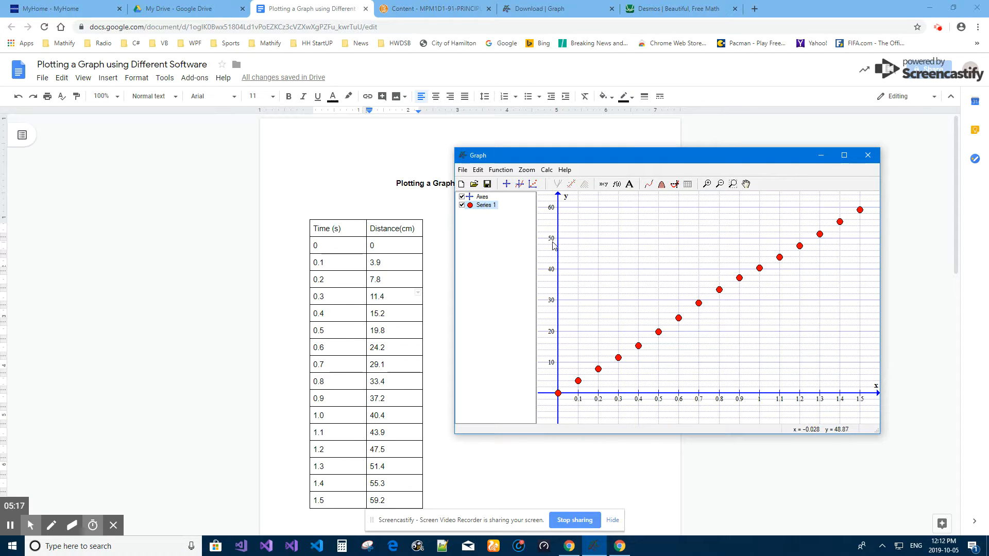
Set the x-axis minimum to -0.2 and move the reappearing legend back out of the plot area
click(506, 184)
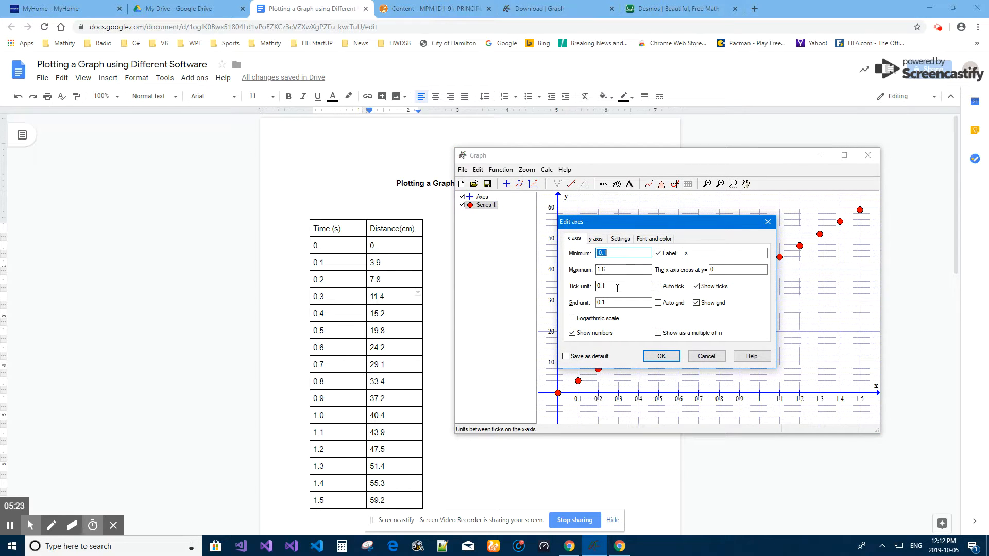
click(614, 254)
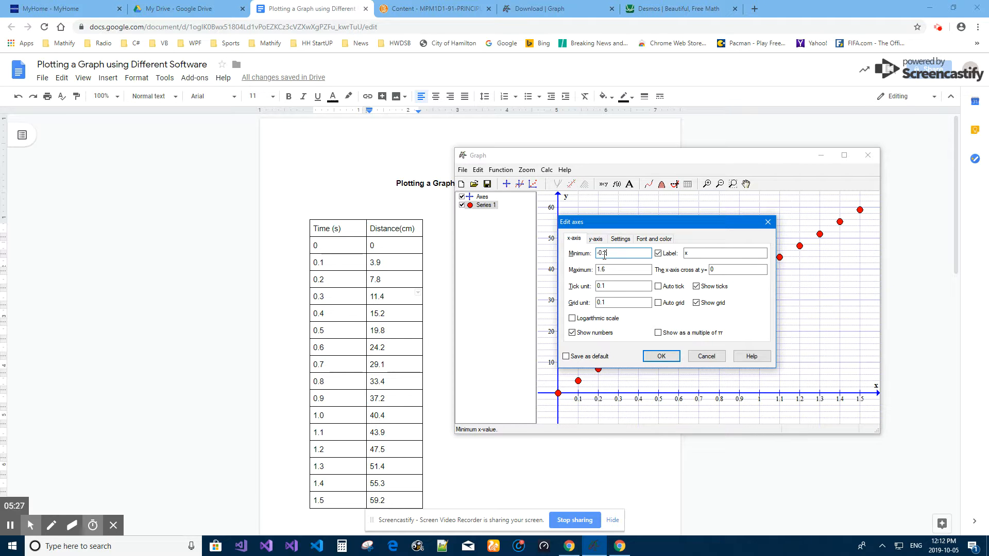
click(661, 356)
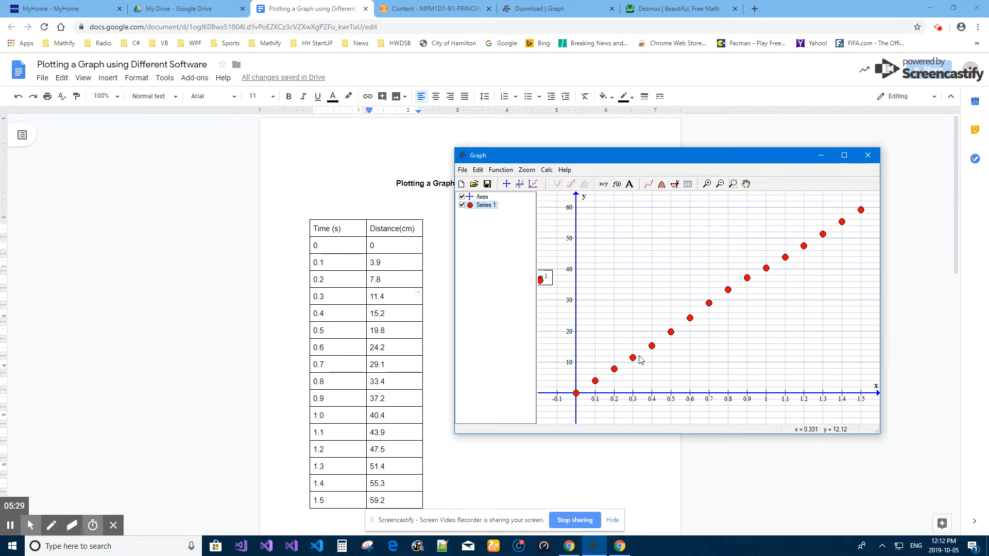
drag(545, 278, 520, 290)
Insert a text label reading "Time (s)" and place it centred beneath the x-axis
click(630, 188)
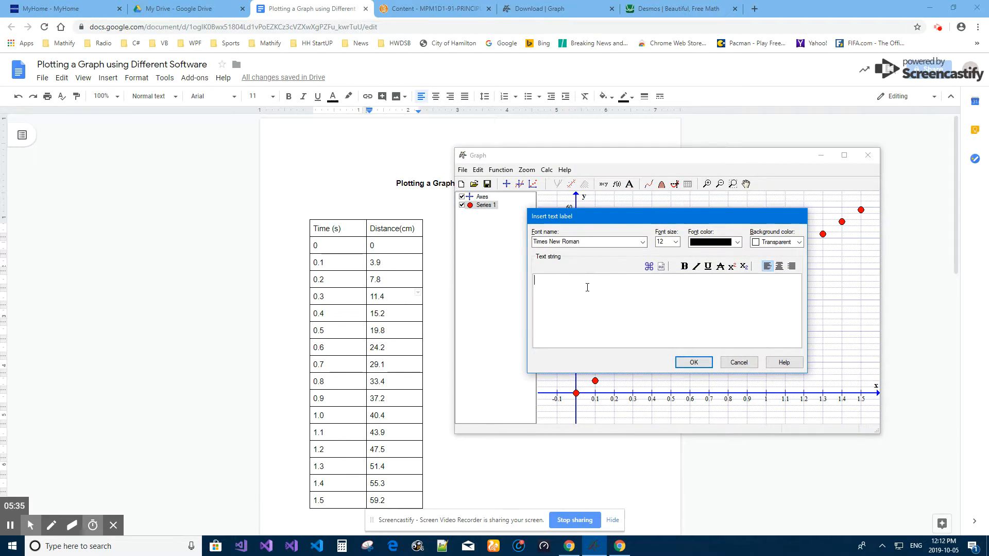
text(Time (s))
click(693, 362)
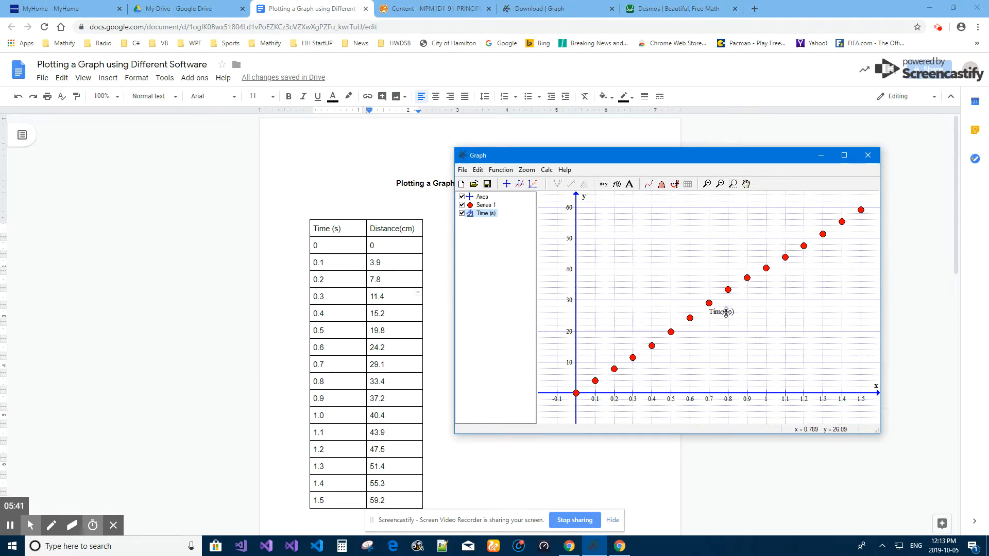
drag(726, 312, 711, 409)
Make the text of the "Time (s)" label bold
double_click(717, 410)
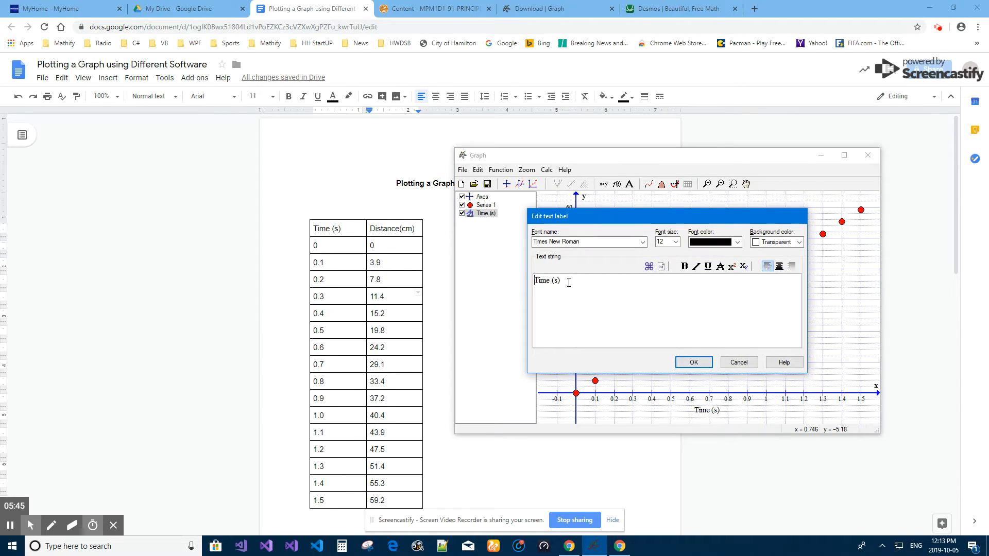
drag(564, 280, 531, 282)
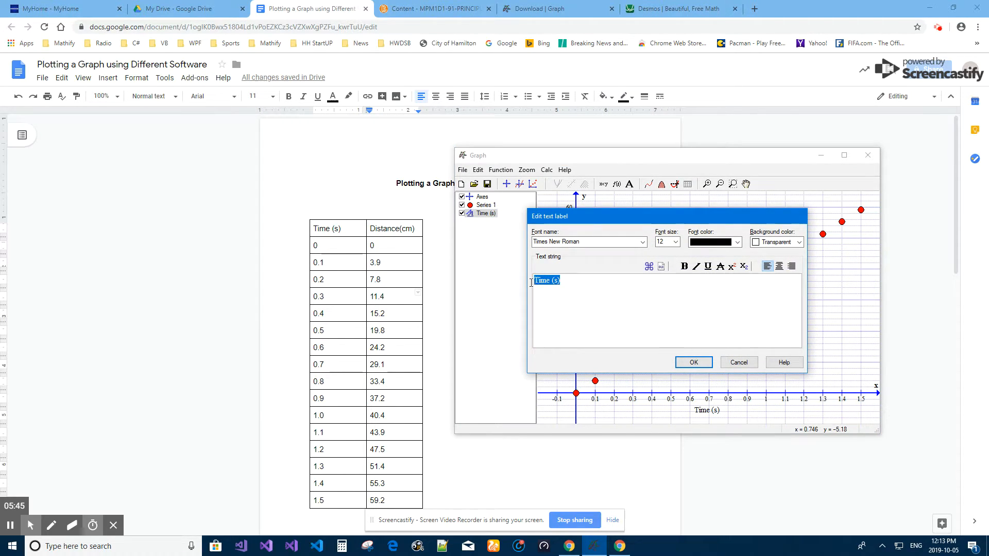
click(684, 267)
click(694, 362)
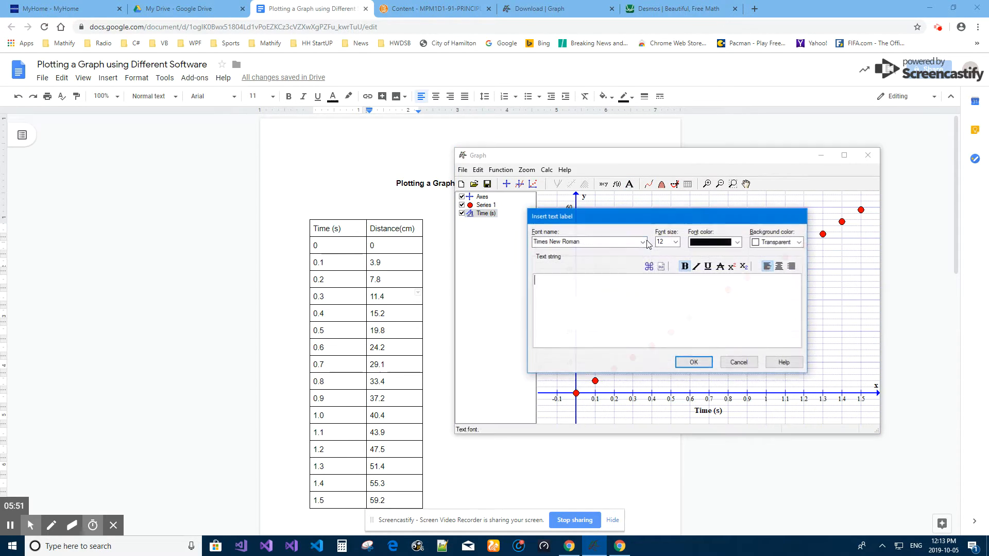
Insert a bold text label reading "Distance (cm)" and move it over to the y-axis
click(629, 184)
text(Hei)
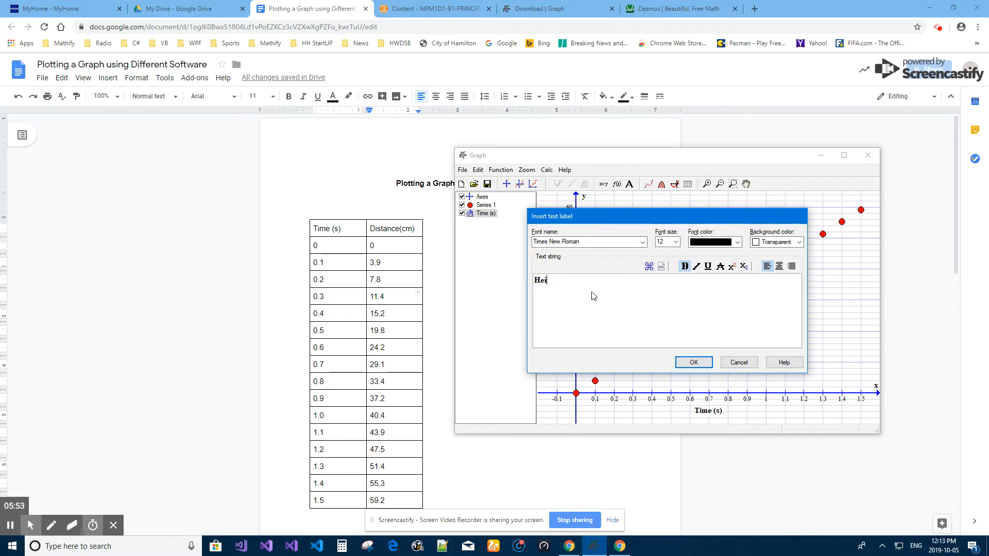
text(ght (c)
key(BackSpace)
key(BackSpace)
key(BackSpace)
key(BackSpace)
key(BackSpace)
text(Di)
click(693, 362)
drag(725, 312, 564, 285)
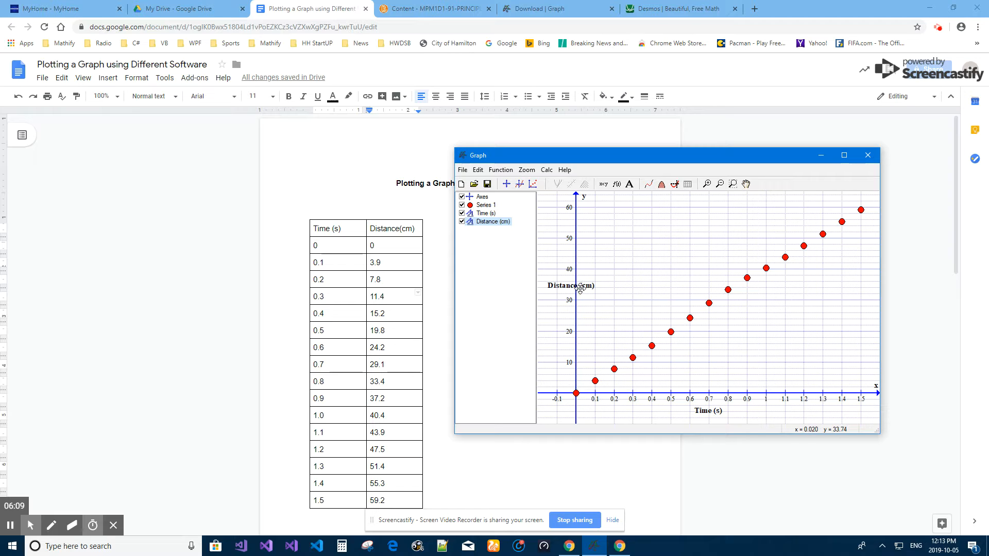
Rotate the "Distance (cm)" label by 90° and position it alongside the y-axis numbers
right_click(587, 286)
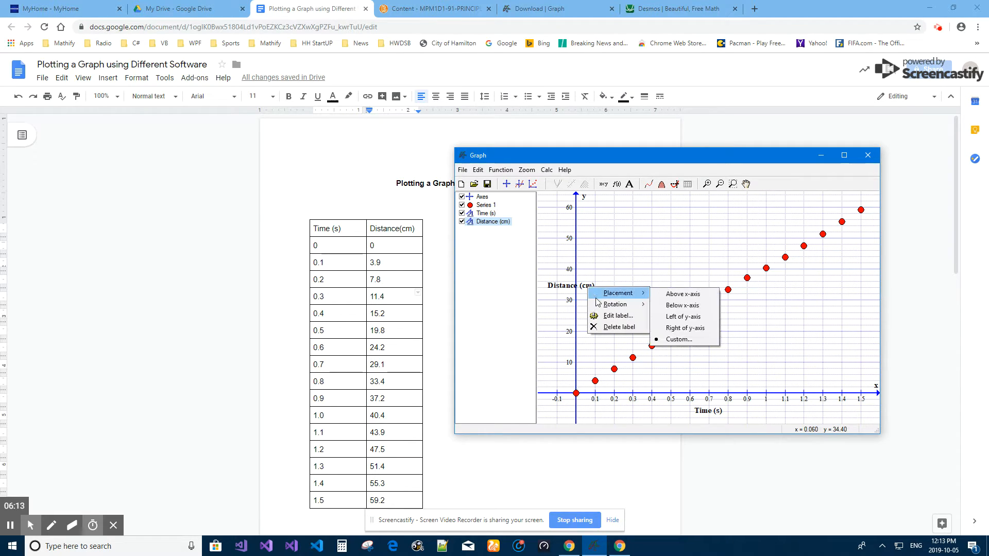
mouse_move(618, 304)
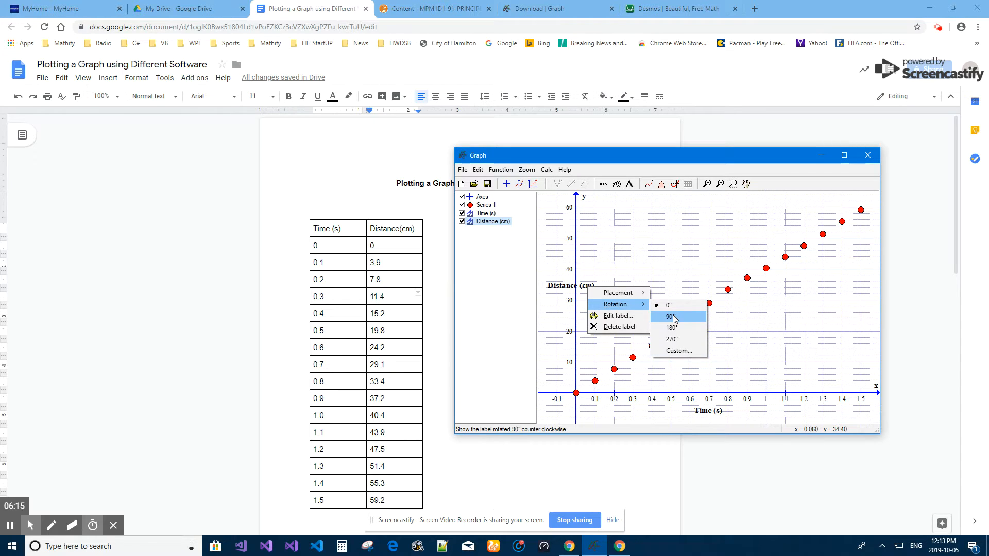
click(670, 316)
mouse_move(554, 309)
mouse_down()
mouse_move(560, 288)
mouse_move(559, 313)
mouse_up()
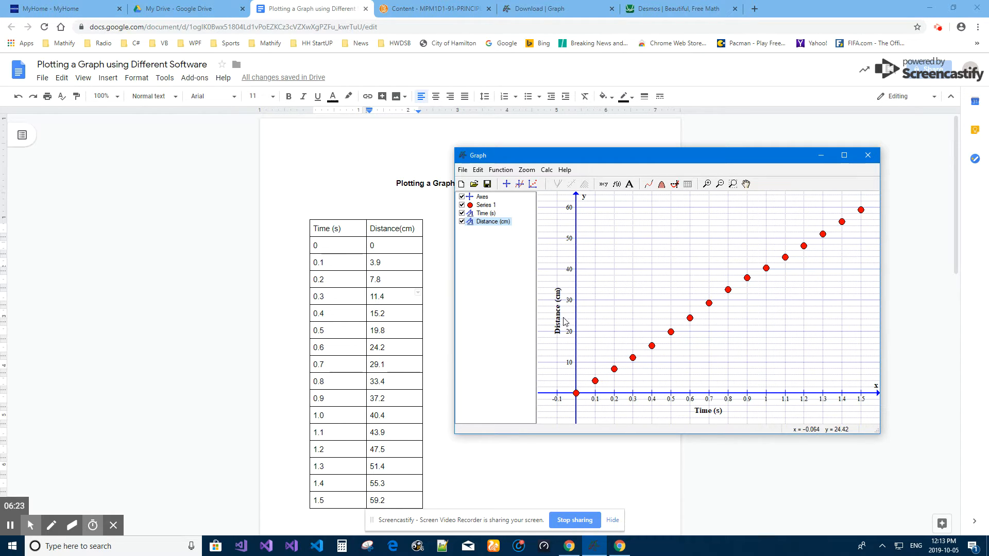
mouse_move(558, 318)
mouse_down()
mouse_move(559, 309)
mouse_move(561, 317)
mouse_up()
Set the x-axis minimum to -0.15 and apply it to the graph
click(507, 185)
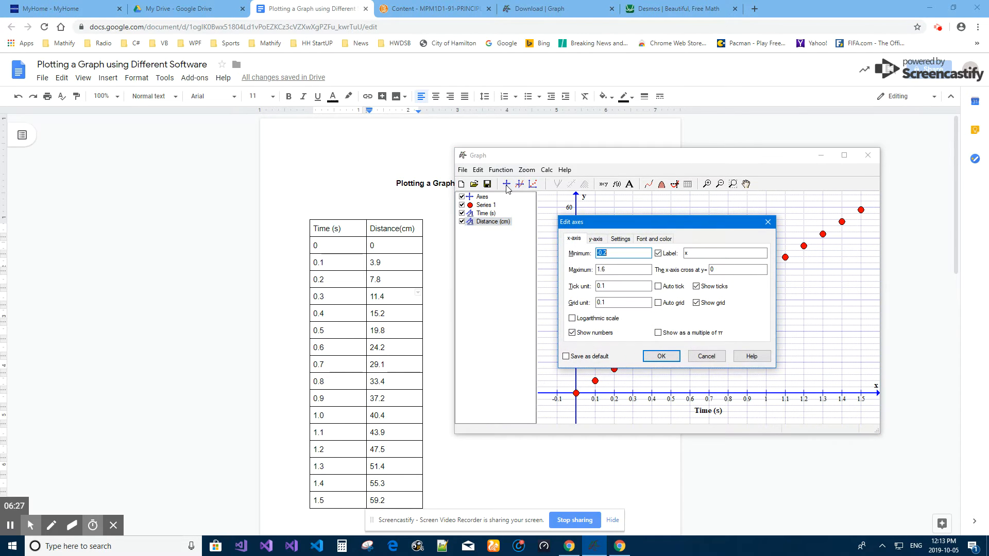
click(606, 253)
key(BackSpace)
text(15)
click(663, 357)
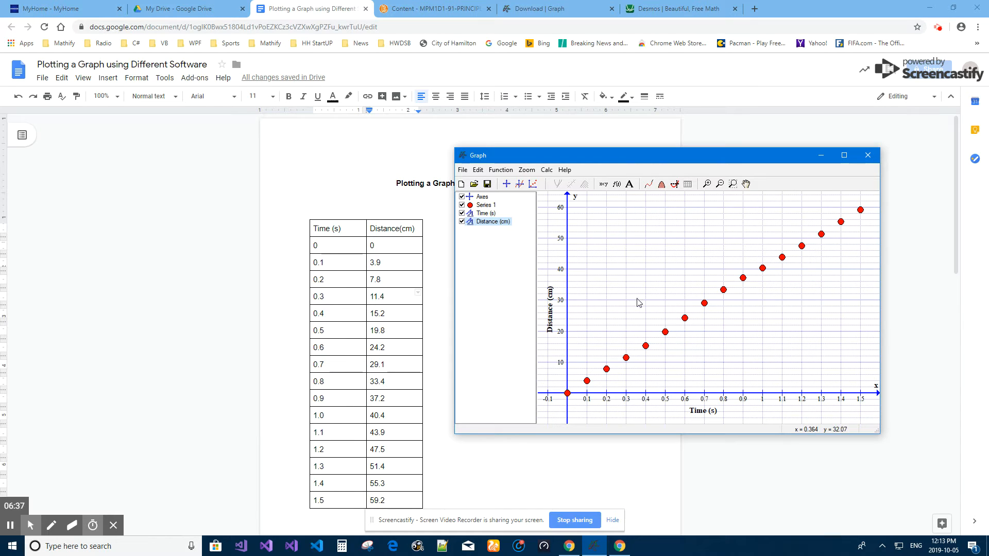
Copy the finished graph as an image and switch to the Google Docs document
click(478, 172)
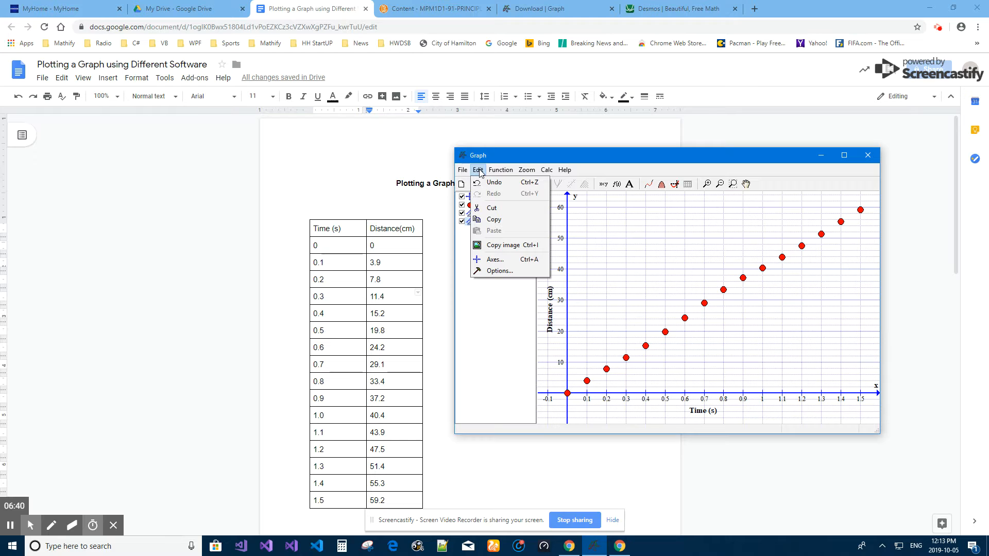
click(503, 245)
click(450, 298)
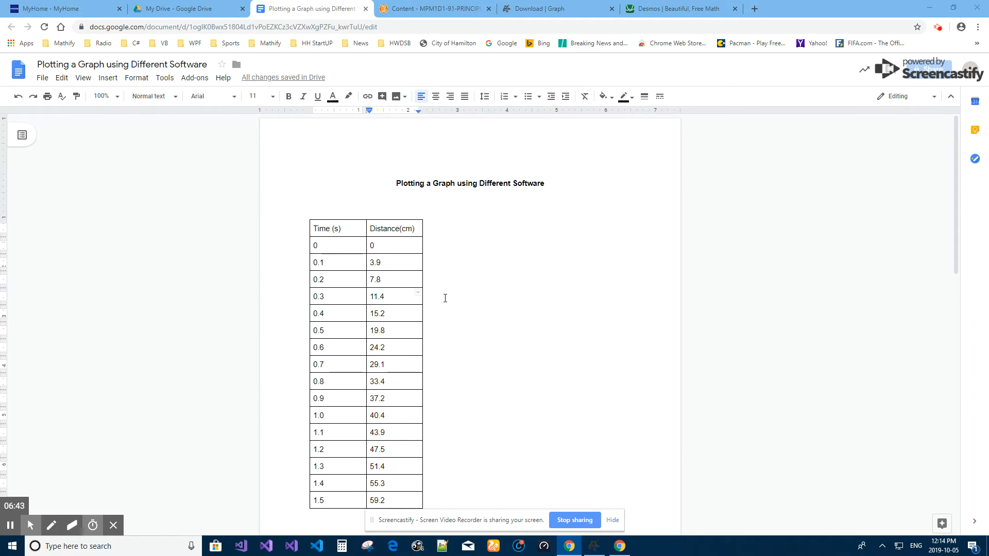
Paste the copied graph image at the start of the document's empty second page
scroll(460, 300, down, 10)
click(384, 235)
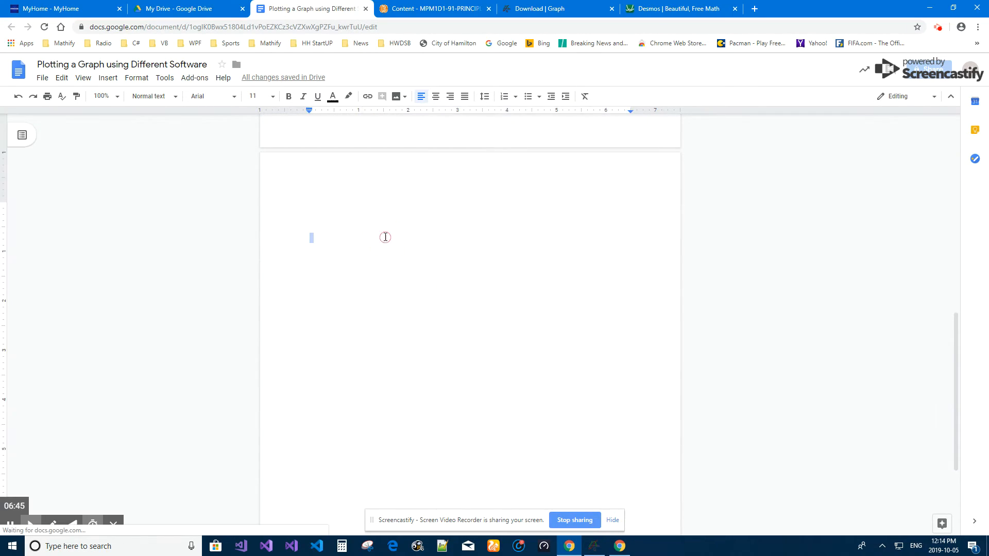
right_click(309, 206)
click(336, 250)
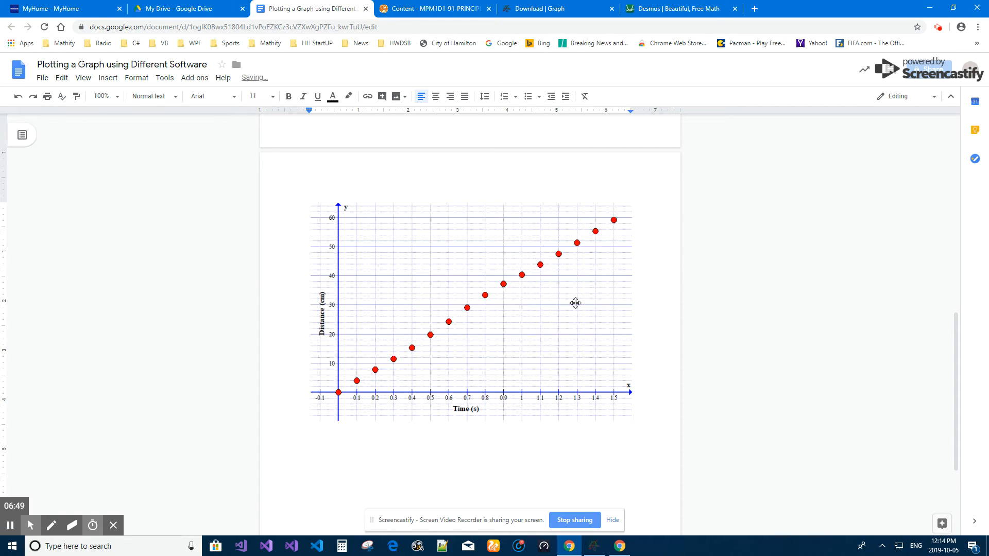
Review the pasted graph image on the second page together with the time and distance table on the first page
click(546, 330)
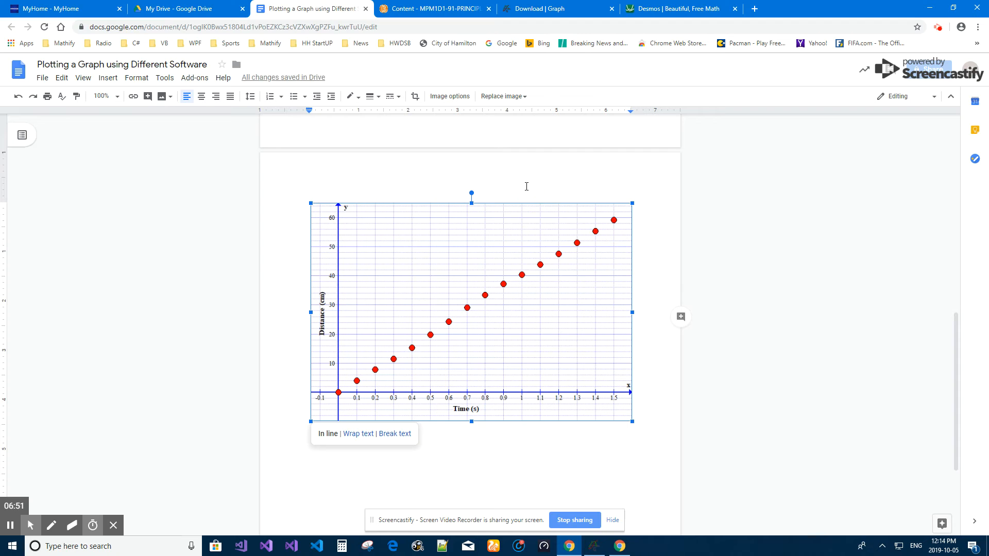
drag(470, 131, 465, 232)
scroll(530, 285, up, 4)
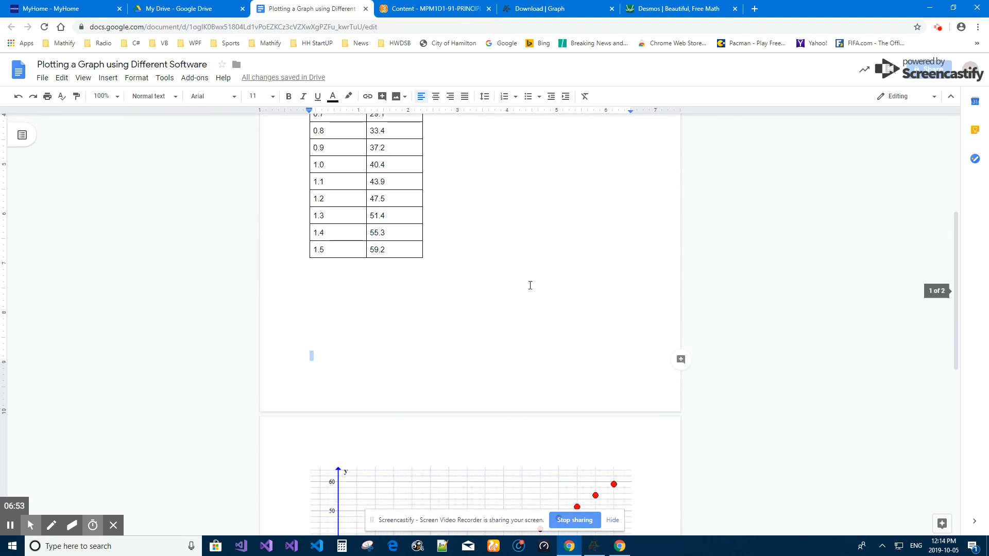
scroll(529, 285, down, 4)
scroll(529, 284, up, 9)
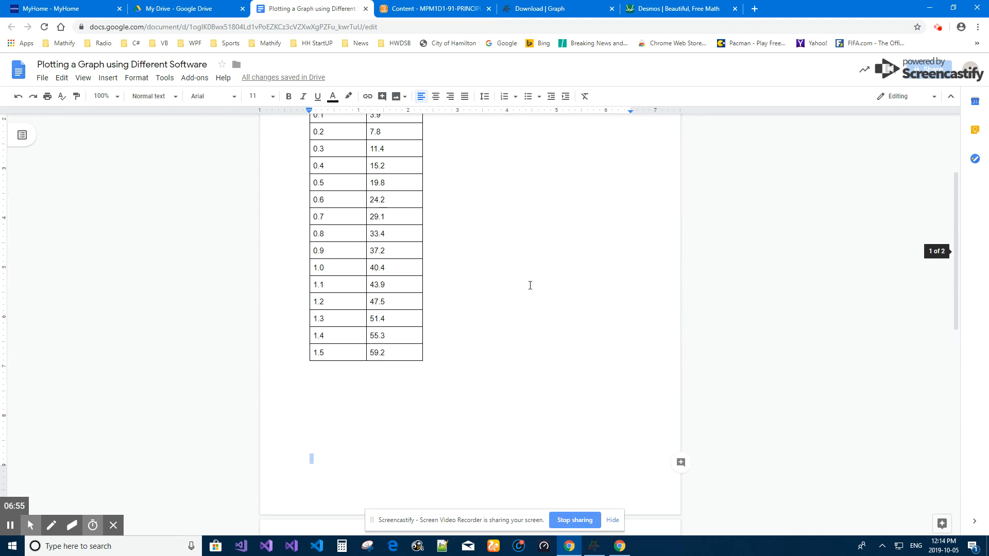
scroll(530, 285, down, 9)
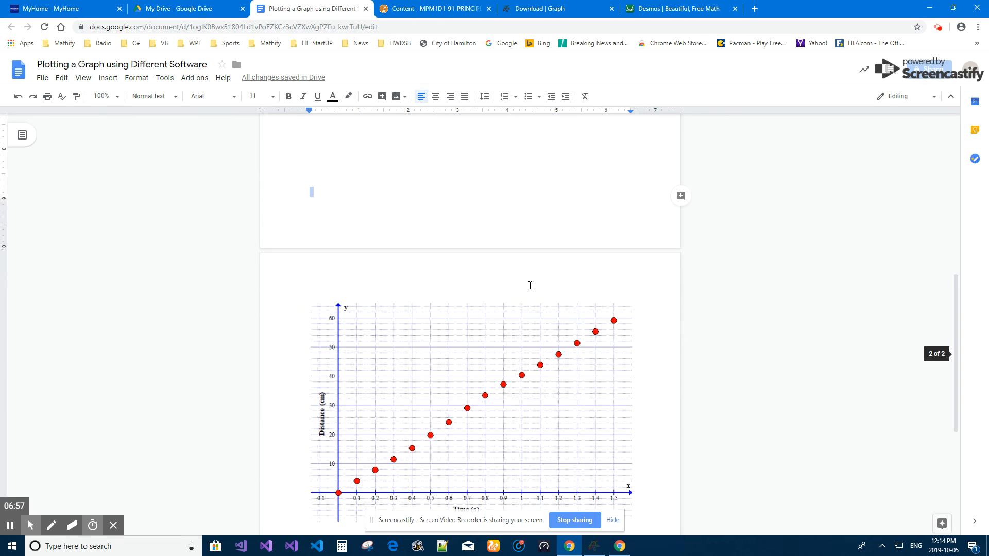
scroll(529, 285, up, 5)
scroll(529, 285, down, 8)
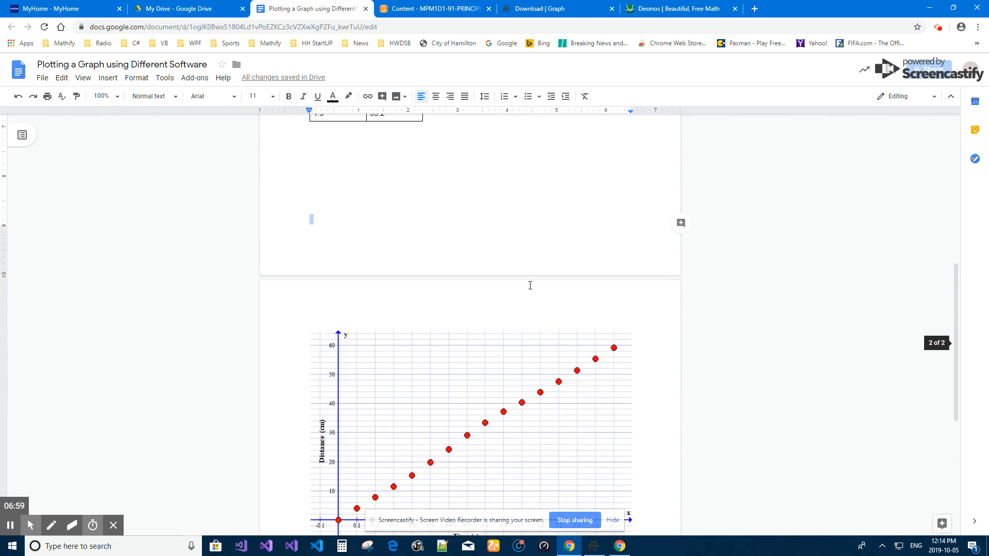
scroll(543, 337, up, 4)
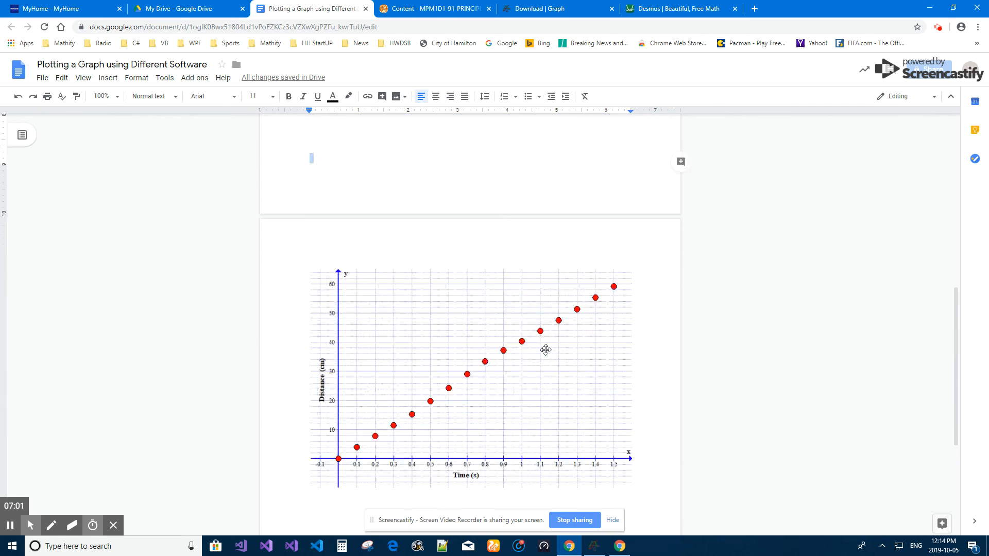